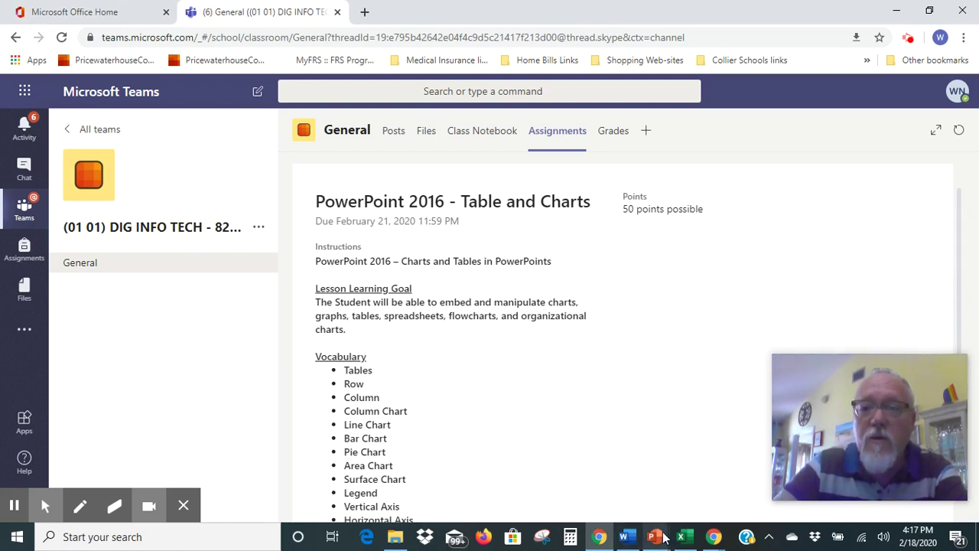
Step: Switch from the Teams assignment page to the tables_practice presentation in PowerPoint
mouse_move(660, 538)
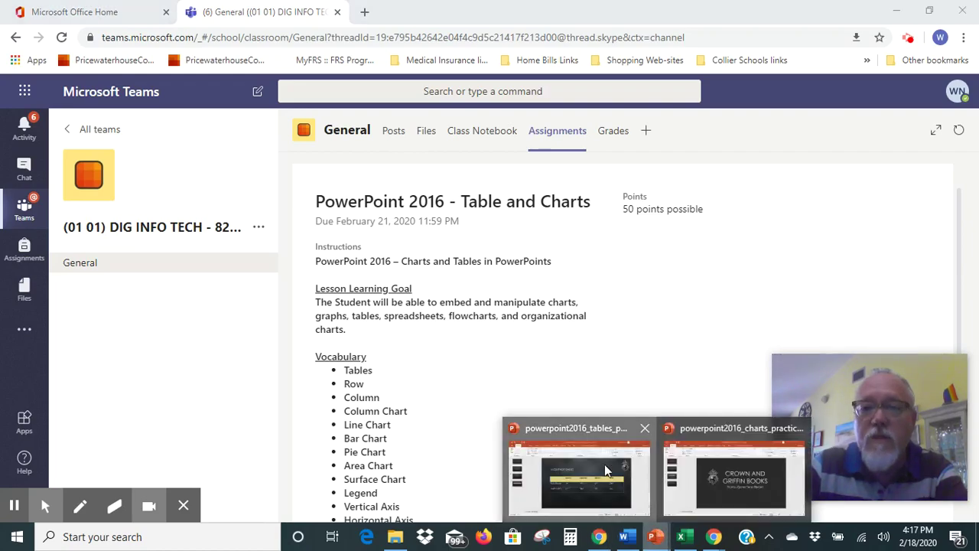
click(605, 466)
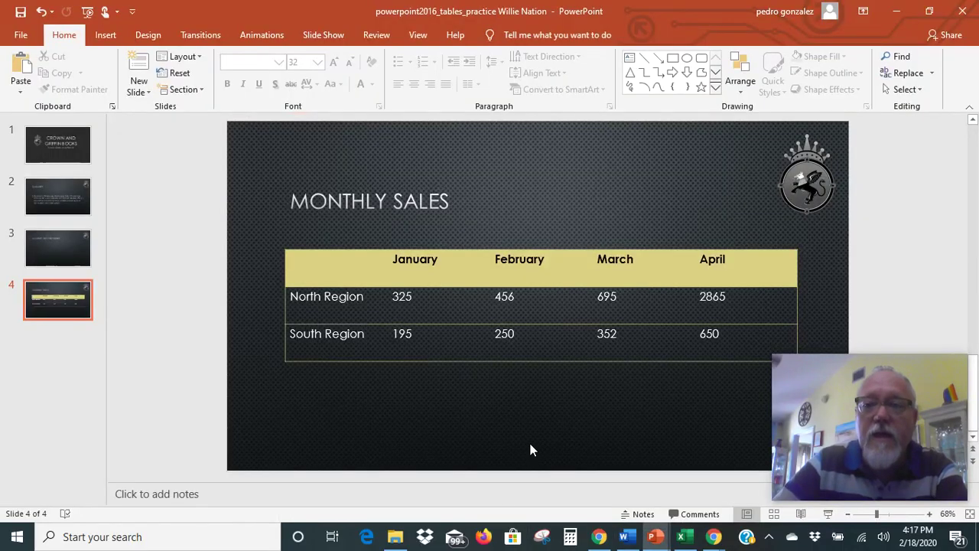
Step: Select every row of the Monthly Sales table and apply Center and Middle text alignment
click(277, 273)
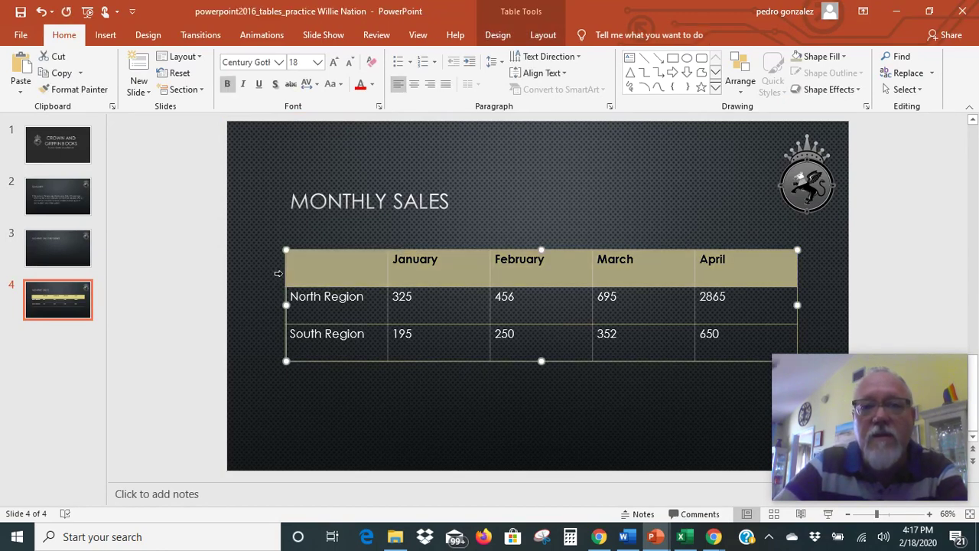
drag(280, 268, 291, 343)
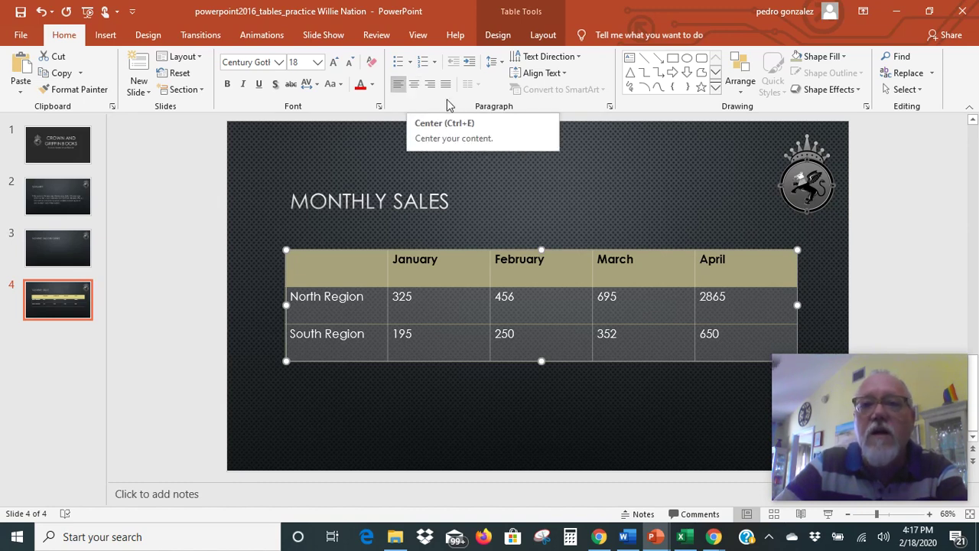
click(413, 84)
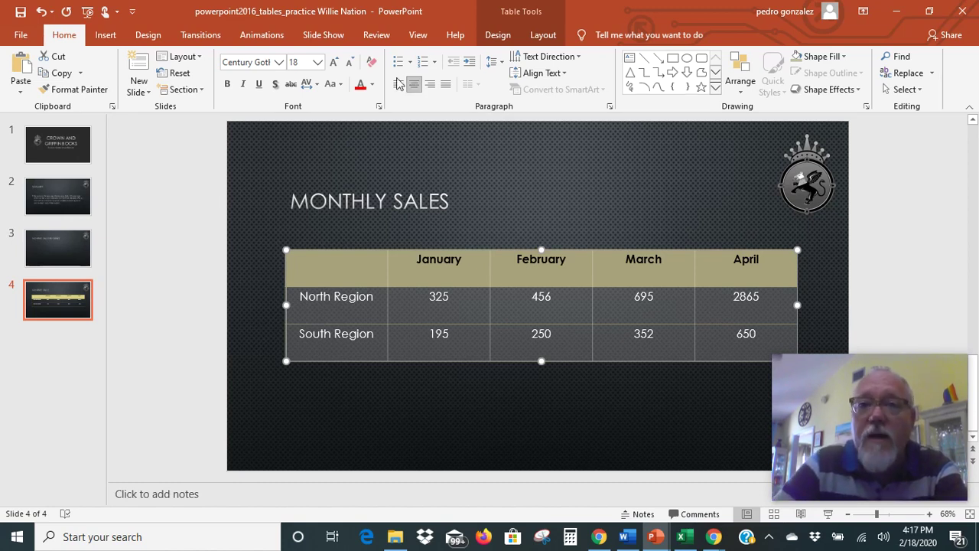
click(567, 74)
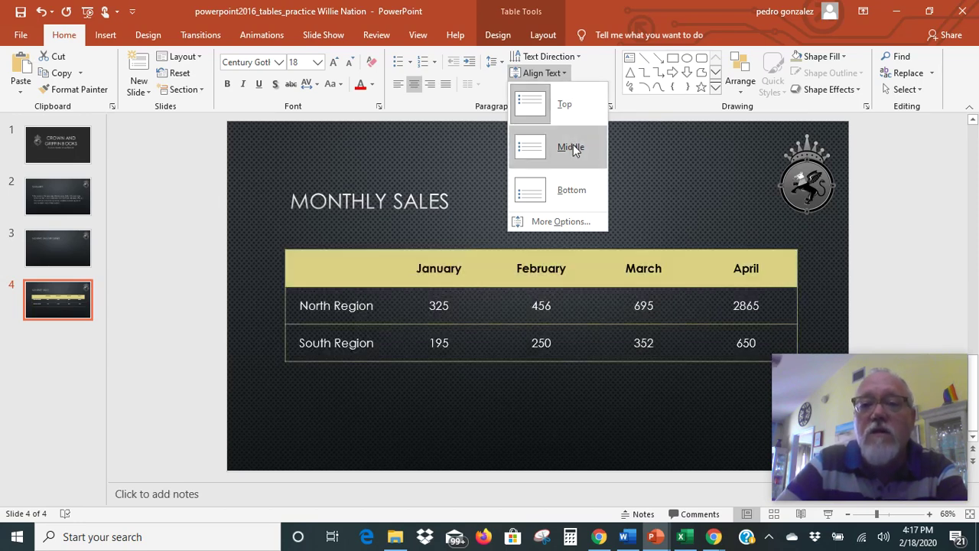
click(573, 148)
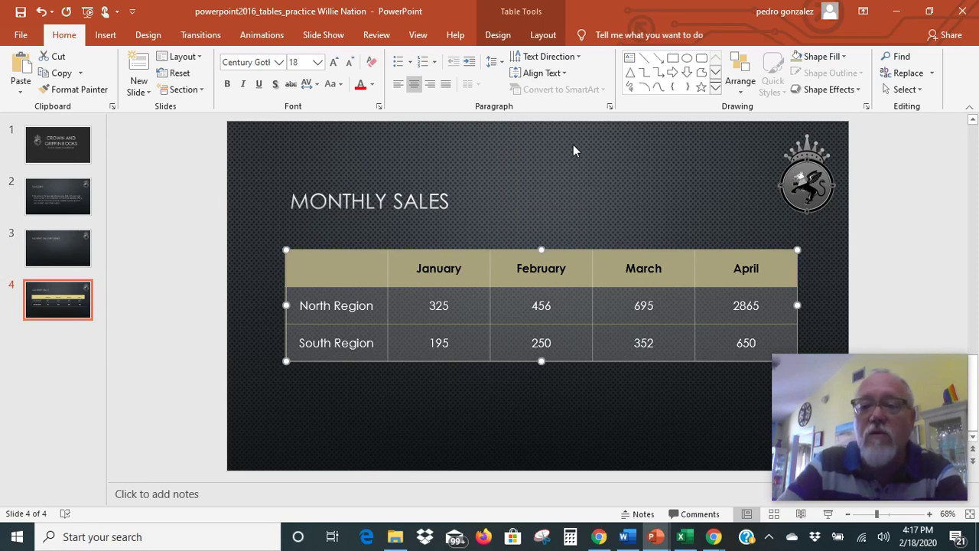
click(920, 244)
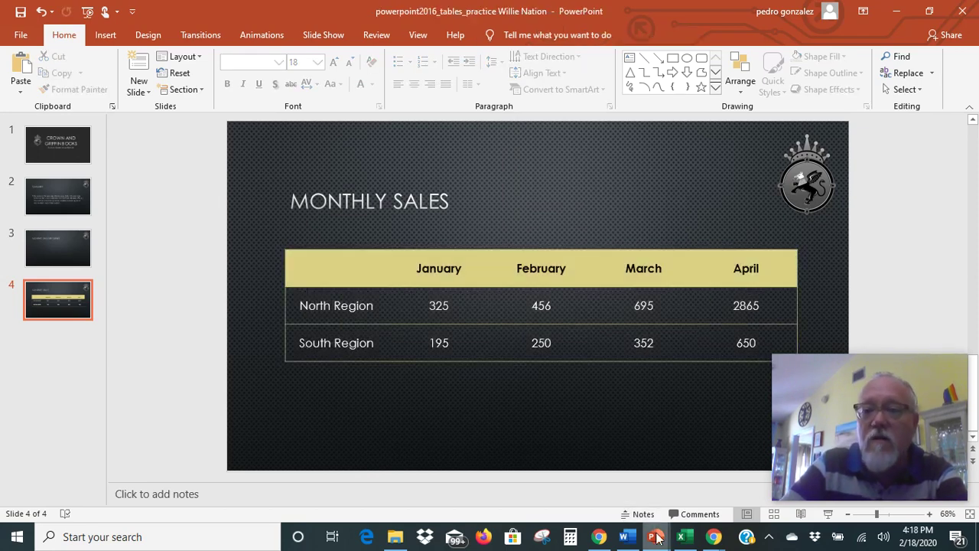
click(626, 536)
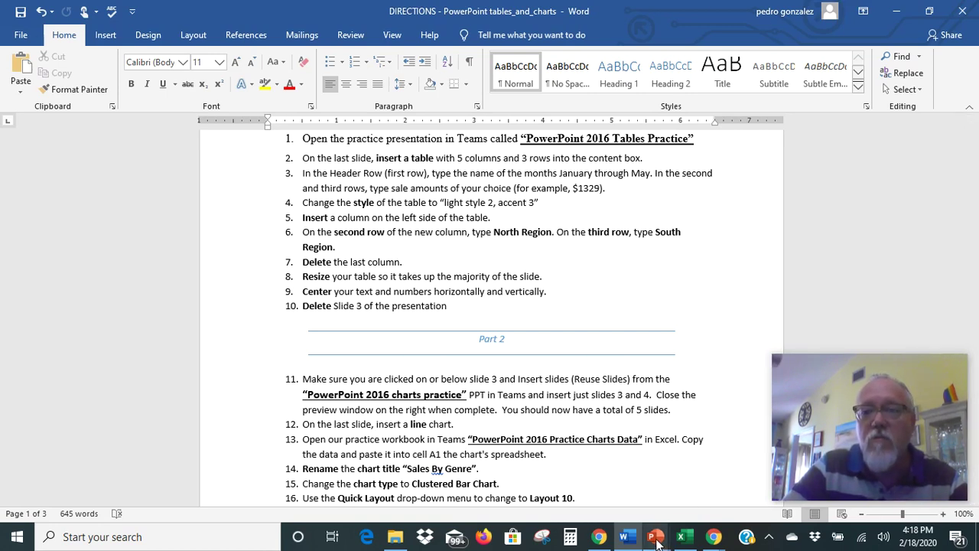
click(655, 536)
click(586, 460)
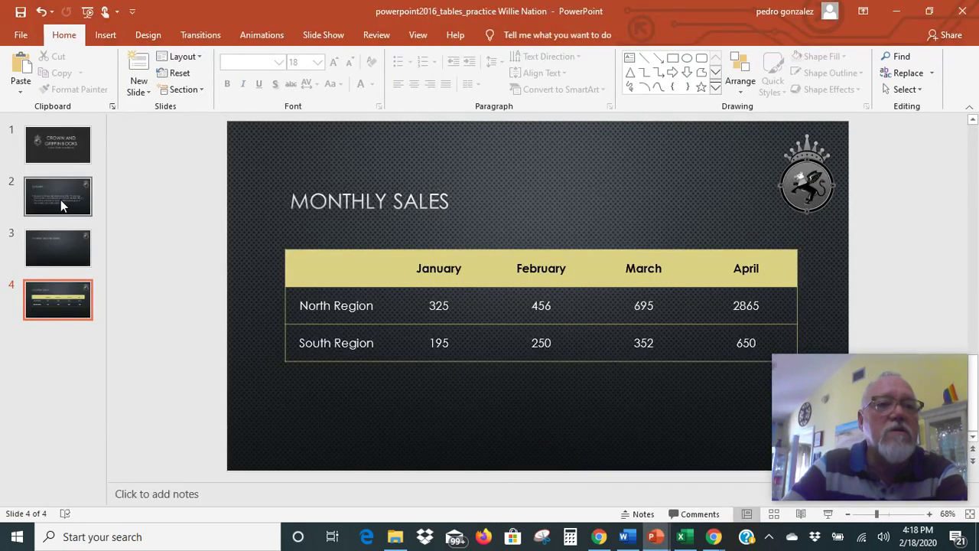
Step: Delete slide 3, Monthly Sales by Genre, then return to the Word directions
click(60, 248)
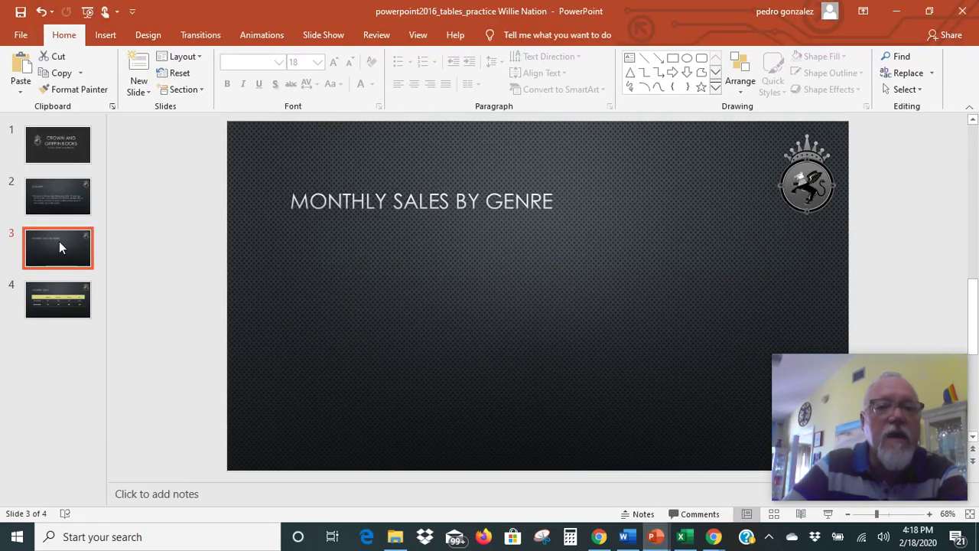
right_click(60, 246)
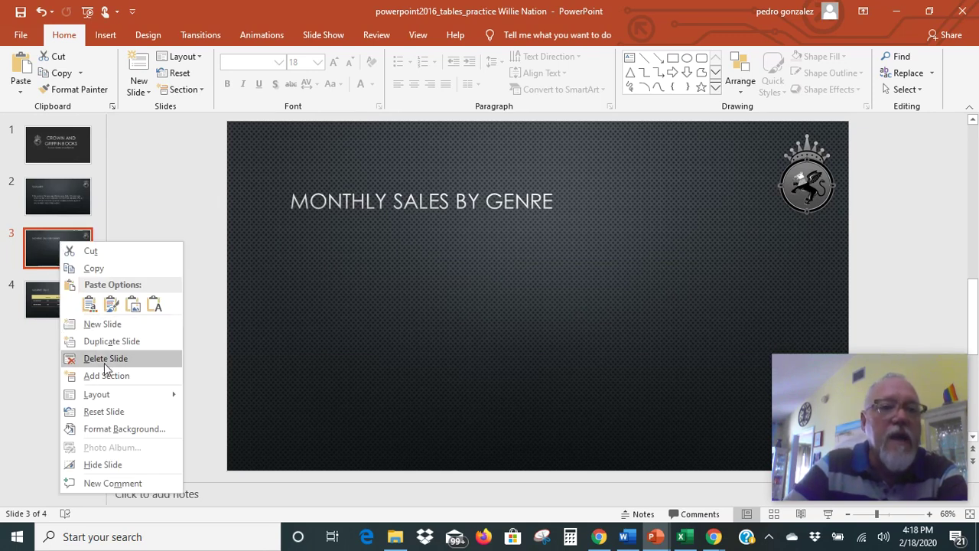
click(103, 357)
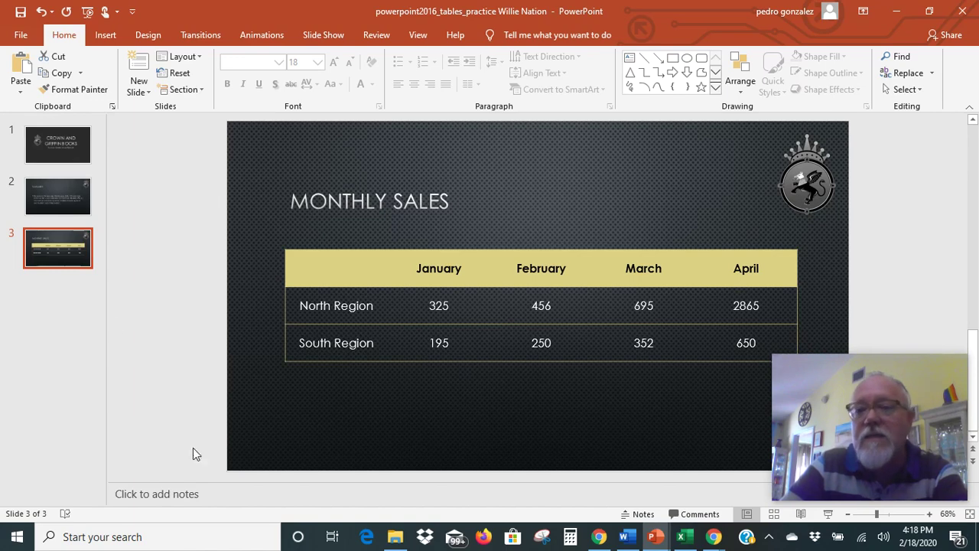
click(626, 537)
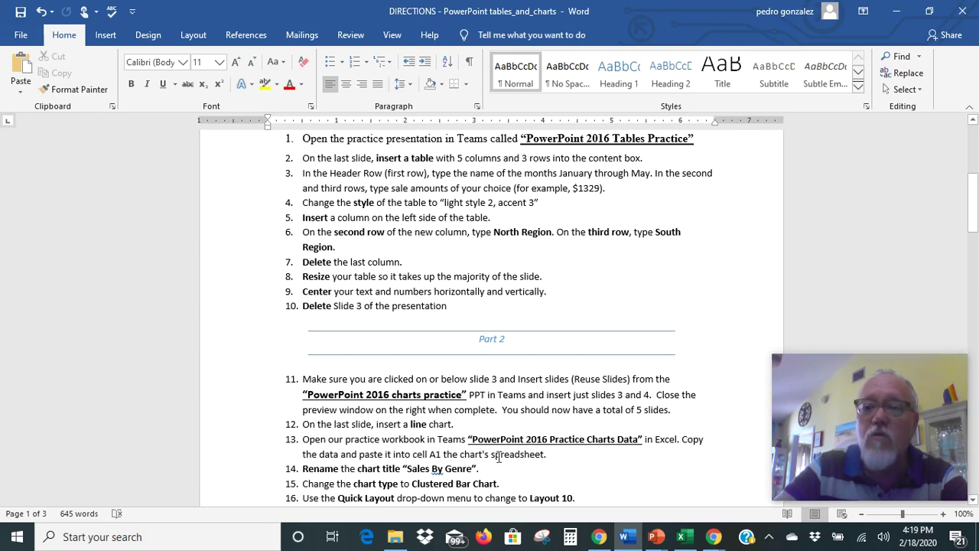
Step: Go from the Word directions back to the tables_practice presentation
mouse_move(655, 537)
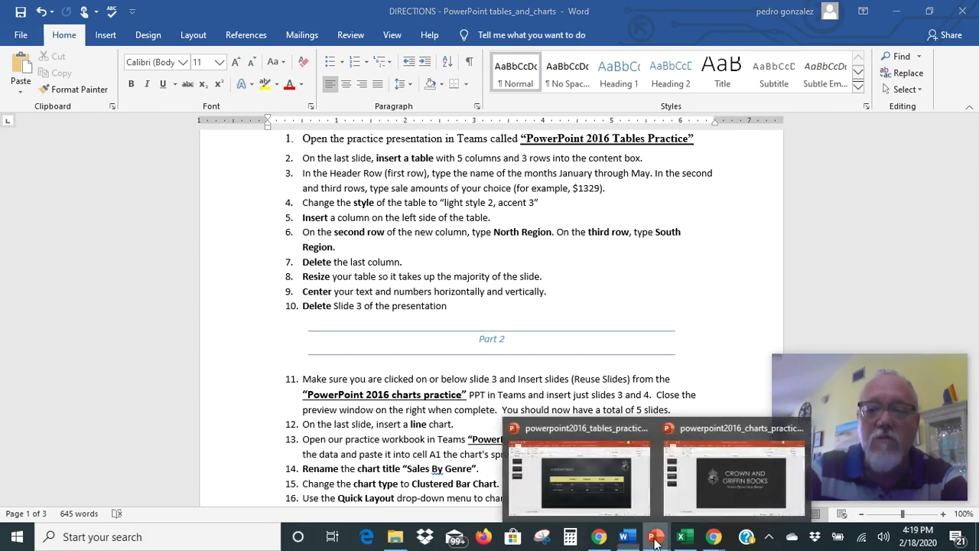
click(612, 492)
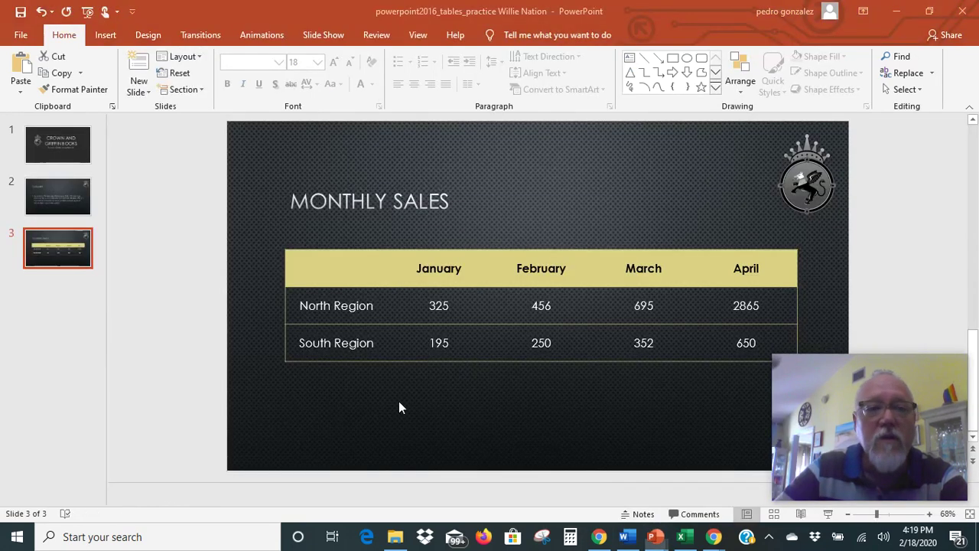
Step: Place the insertion point after slide 3 and open the New Slide layout menu
click(55, 276)
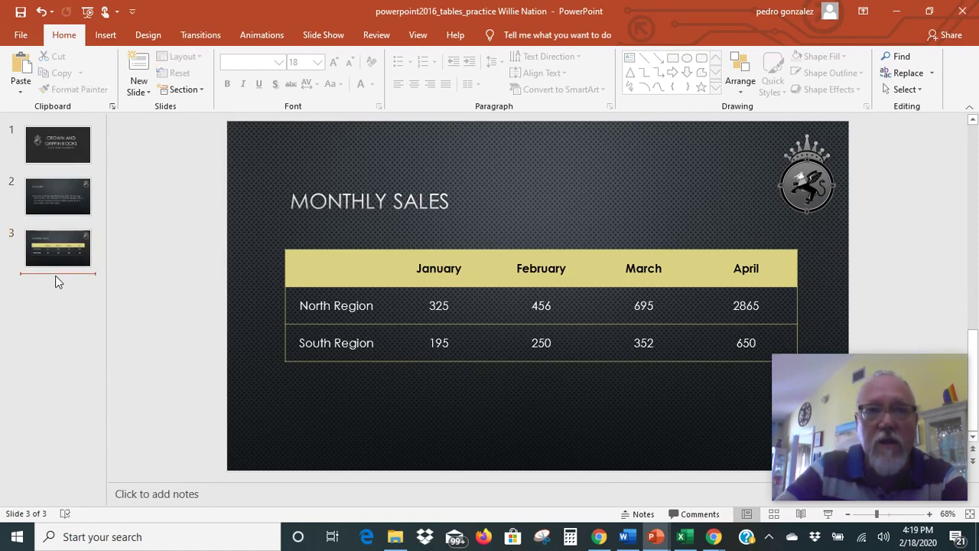
click(105, 36)
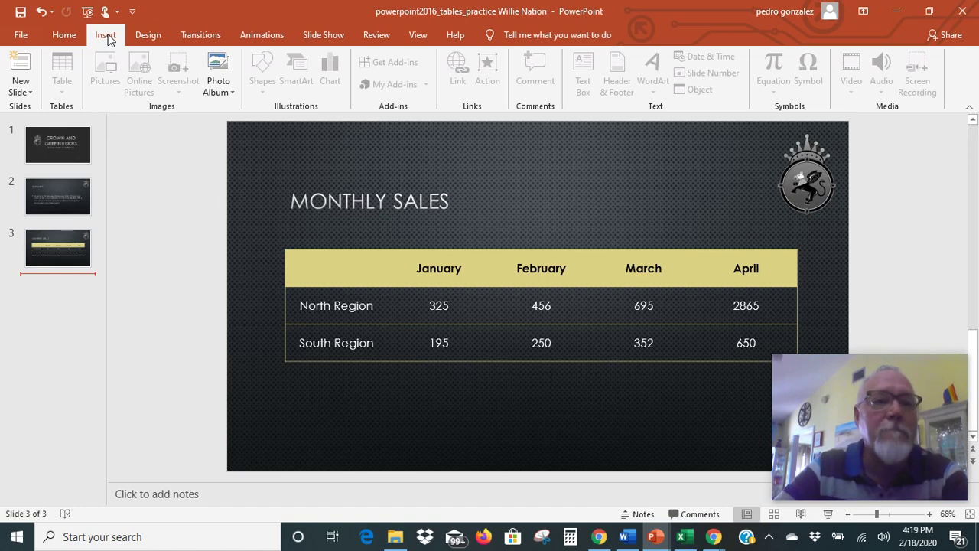
click(61, 34)
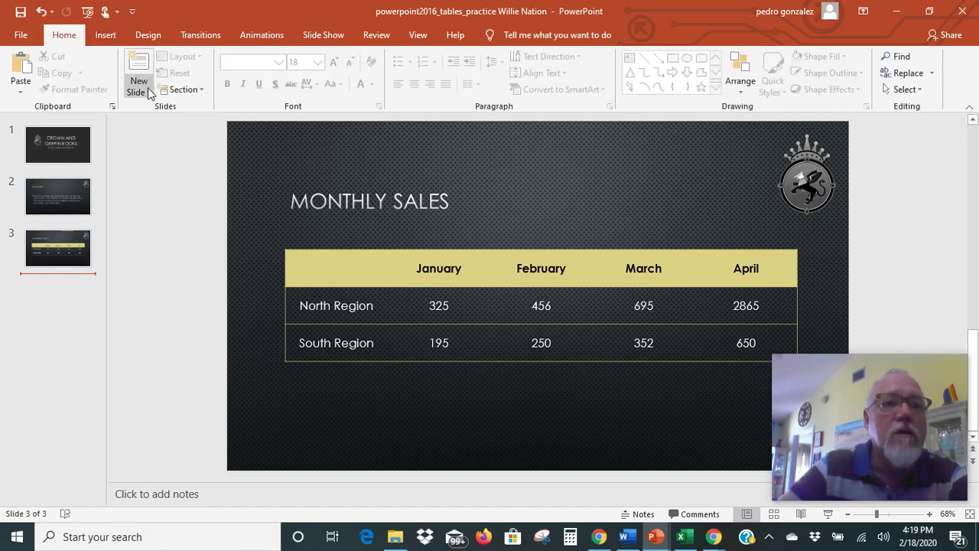
click(150, 90)
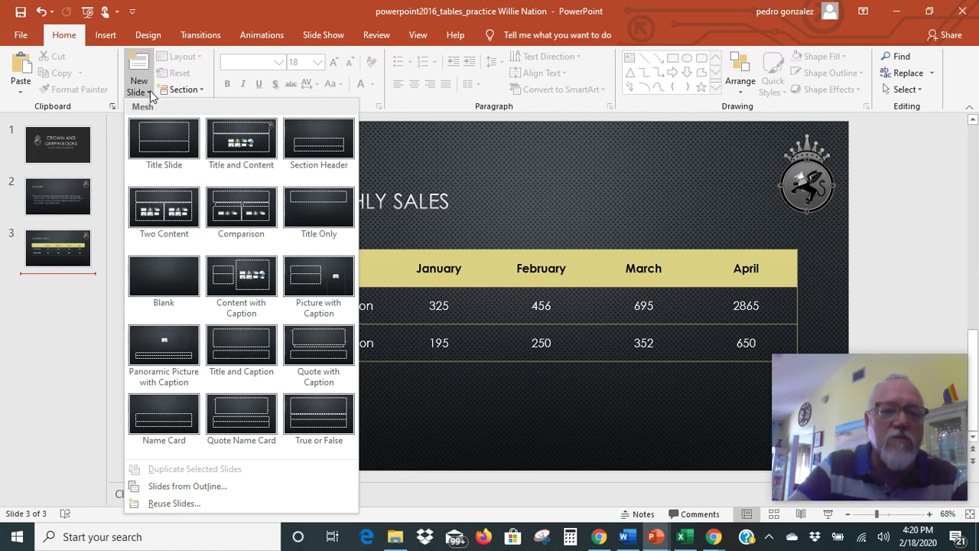
Step: Open Reuse Slides and load powerpoint2016_charts_practice from USB Drive (F:) > H Drive
click(176, 503)
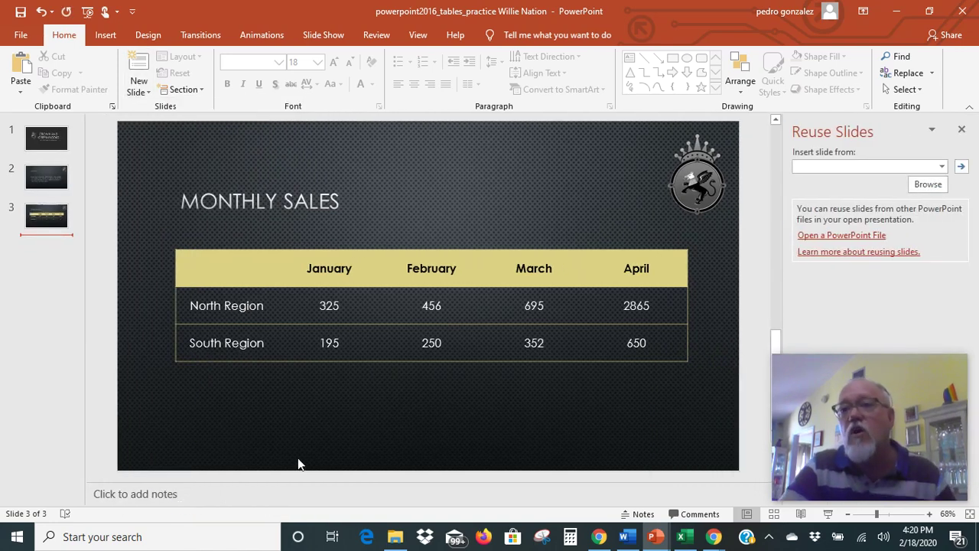
click(941, 166)
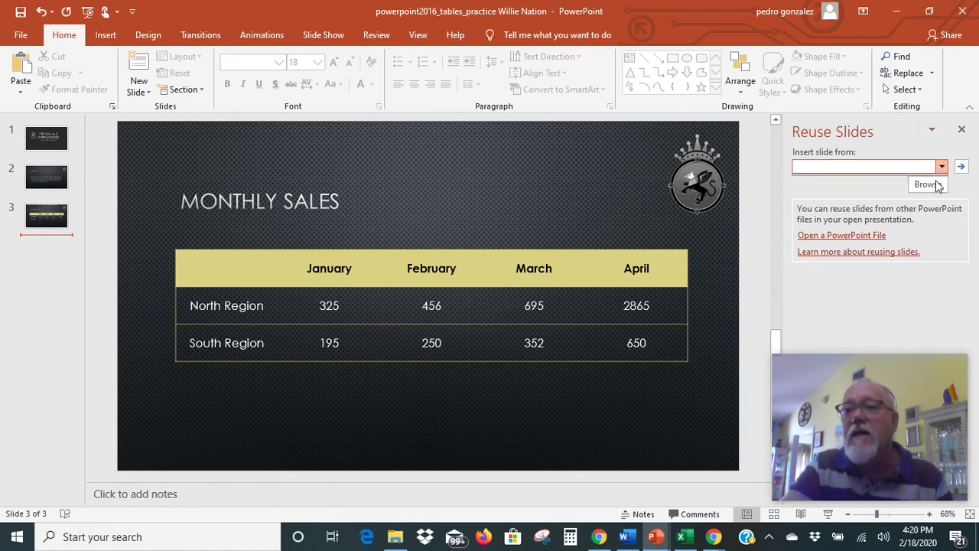
click(928, 183)
click(928, 184)
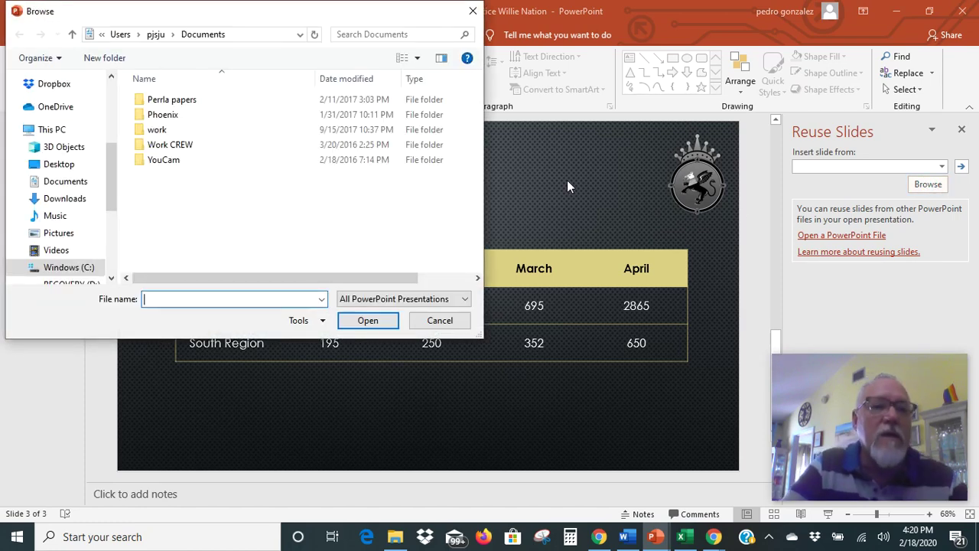
drag(111, 185, 116, 244)
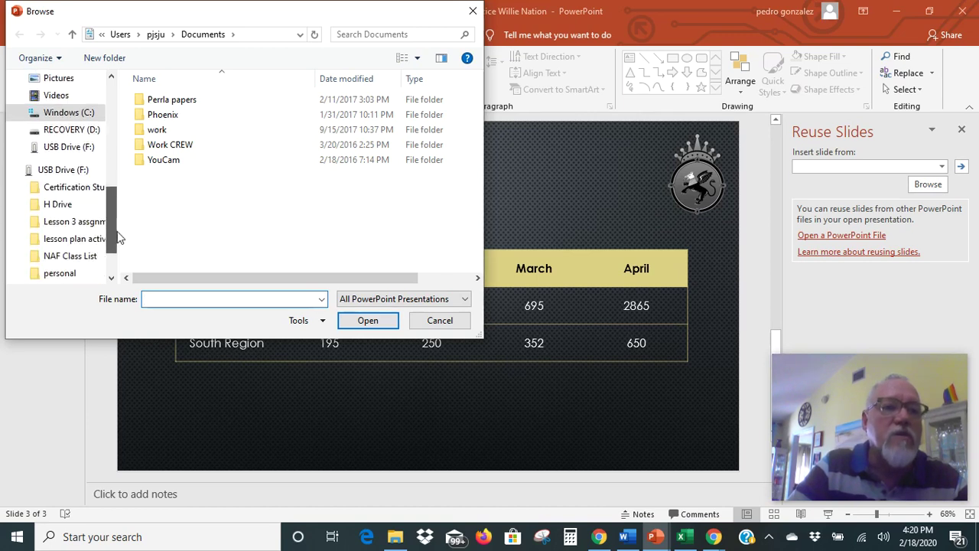
click(55, 203)
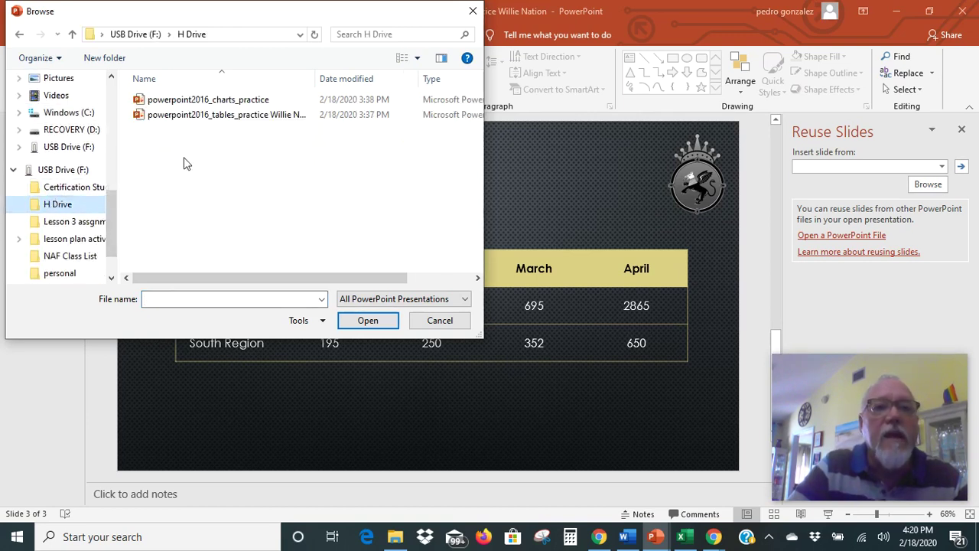
click(217, 103)
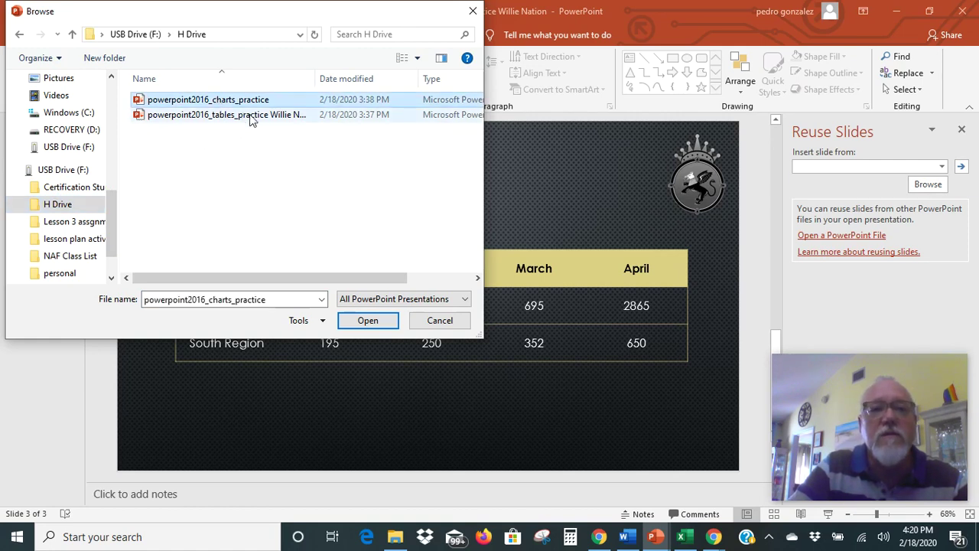
click(367, 320)
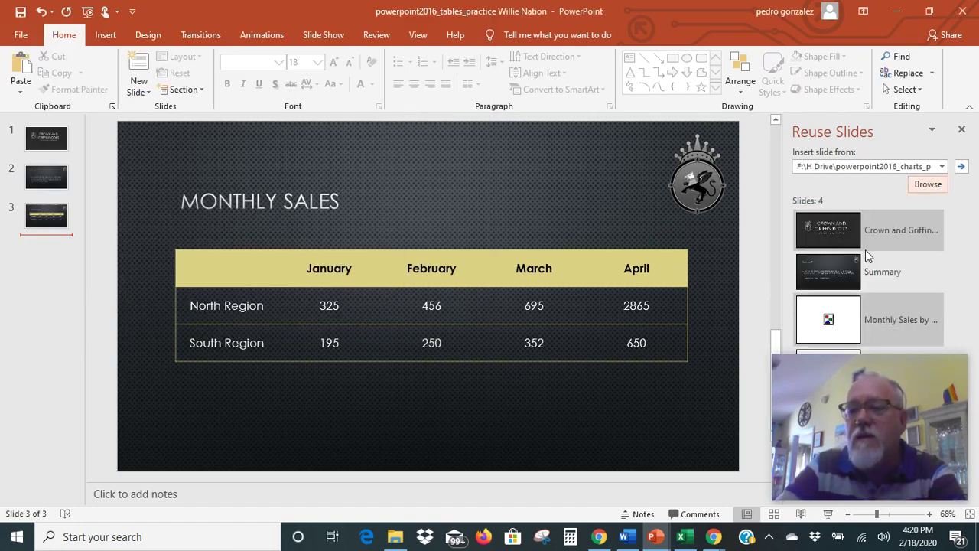
Step: Adjust the Reuse Slides pane, then switch to the Word DIRECTIONS document
mouse_move(938, 360)
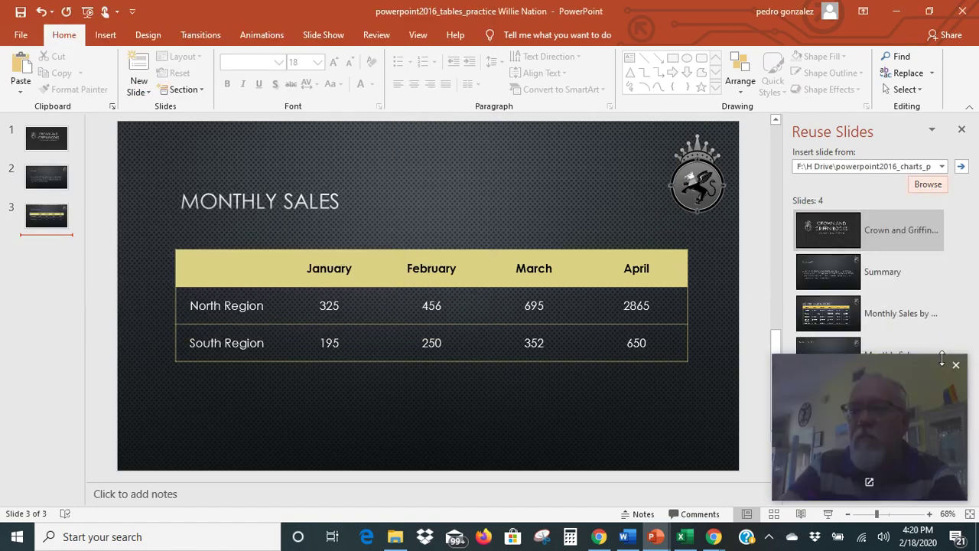
drag(936, 360, 936, 367)
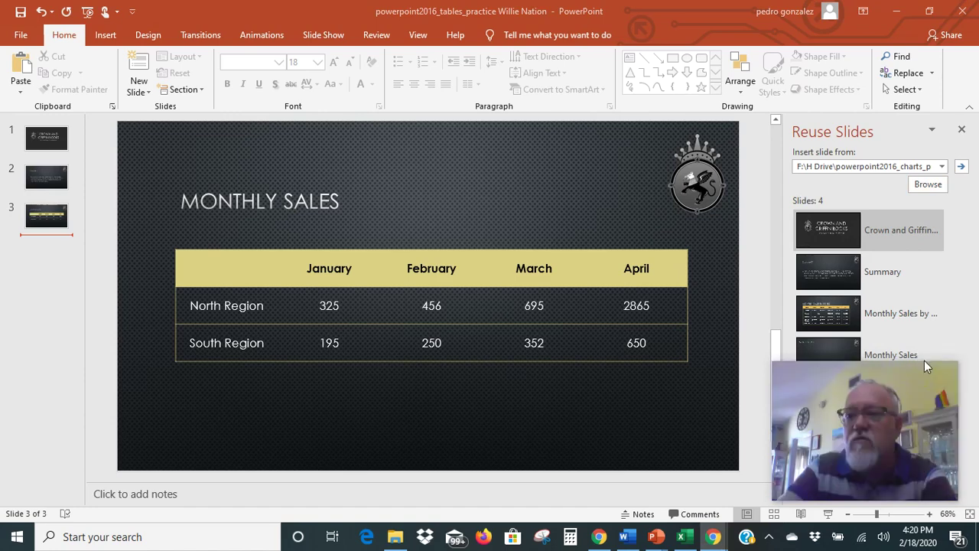
mouse_move(933, 364)
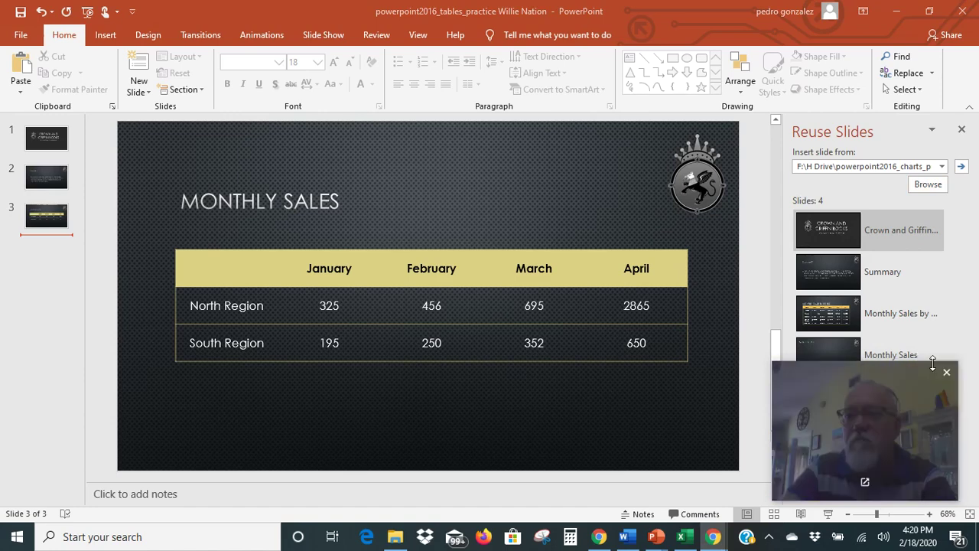
click(947, 373)
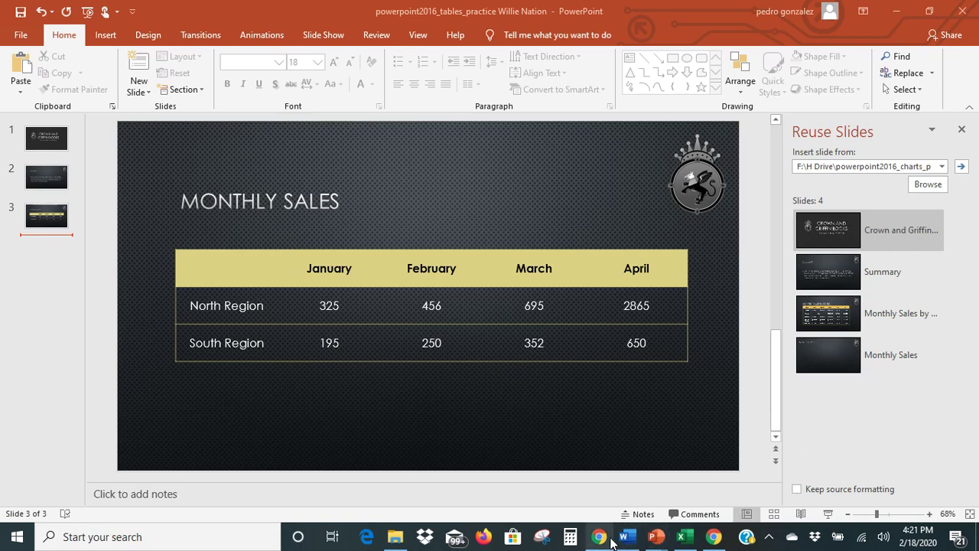
mouse_move(655, 540)
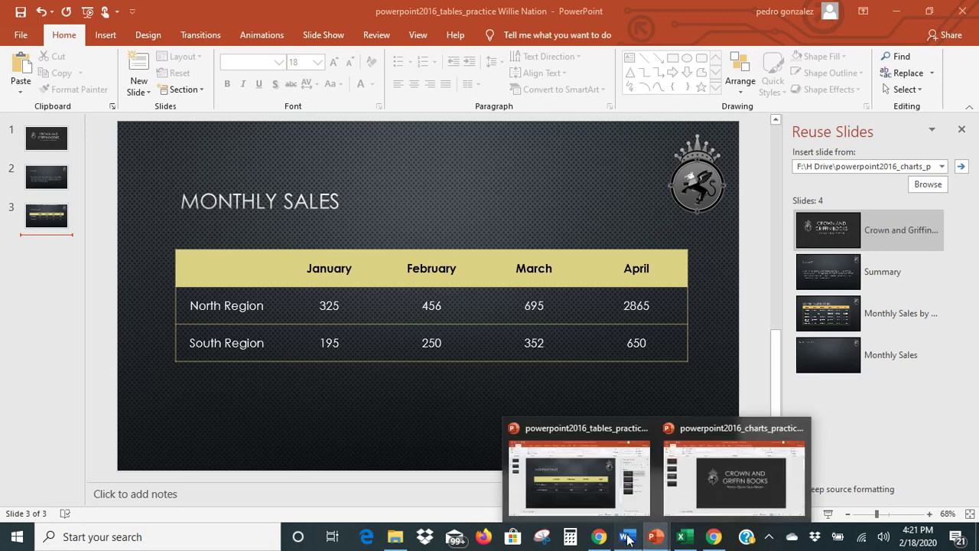
click(627, 536)
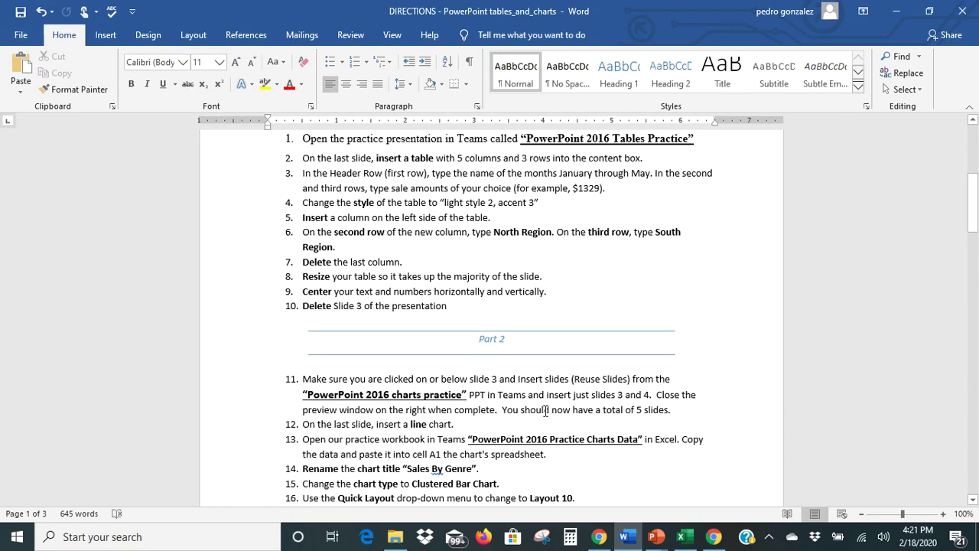
Step: Return from Word to the tables_practice presentation in PowerPoint
mouse_move(656, 536)
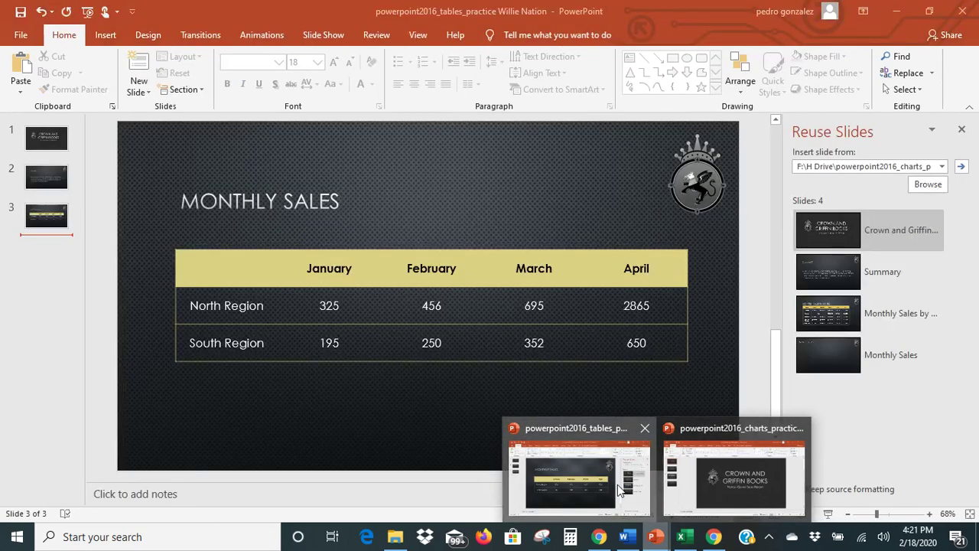
click(636, 492)
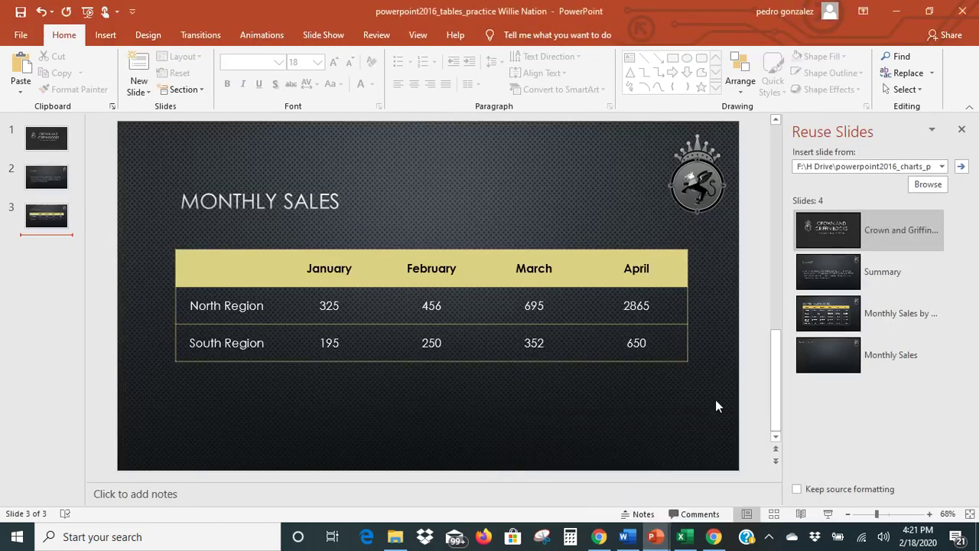
Step: Insert the Monthly Sales by Genre and Monthly Sales reuse slides, then close the pane
click(831, 314)
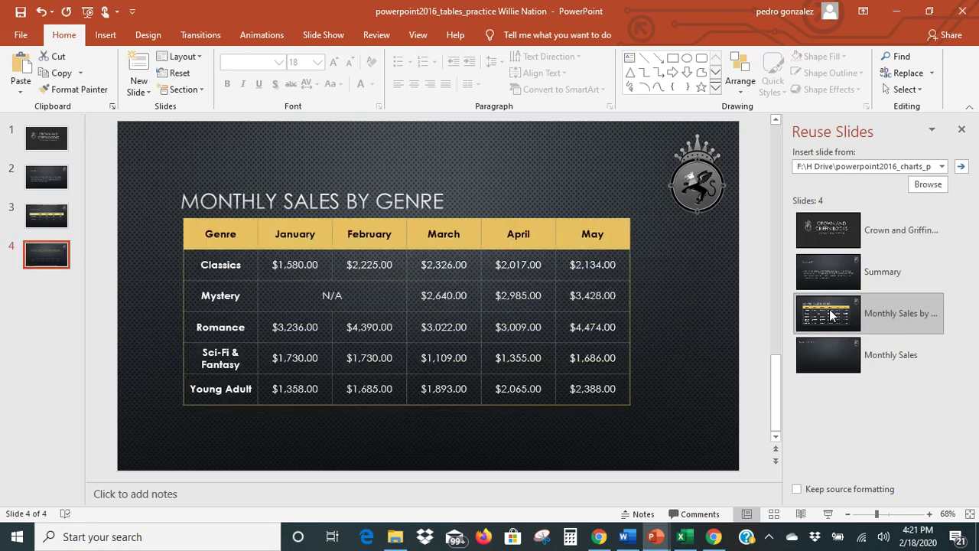
click(838, 352)
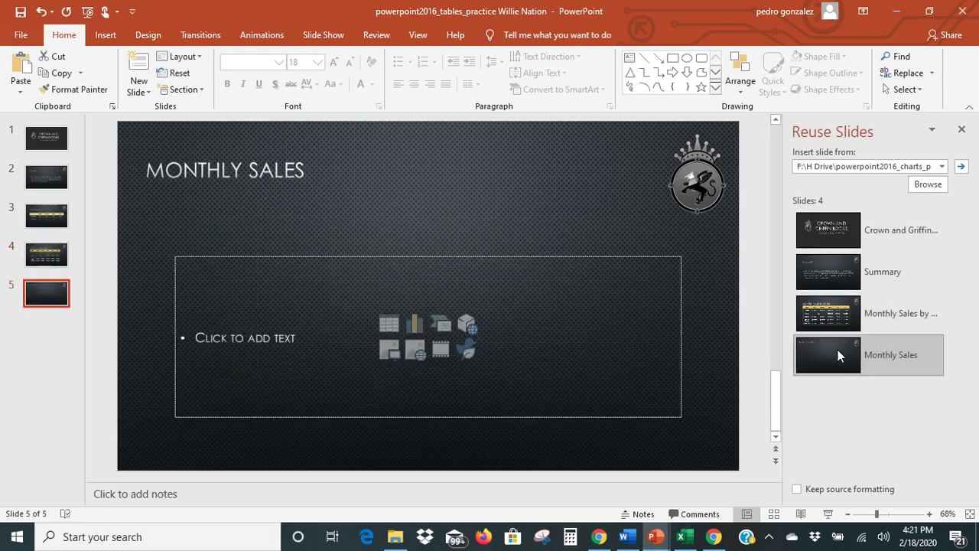
click(962, 132)
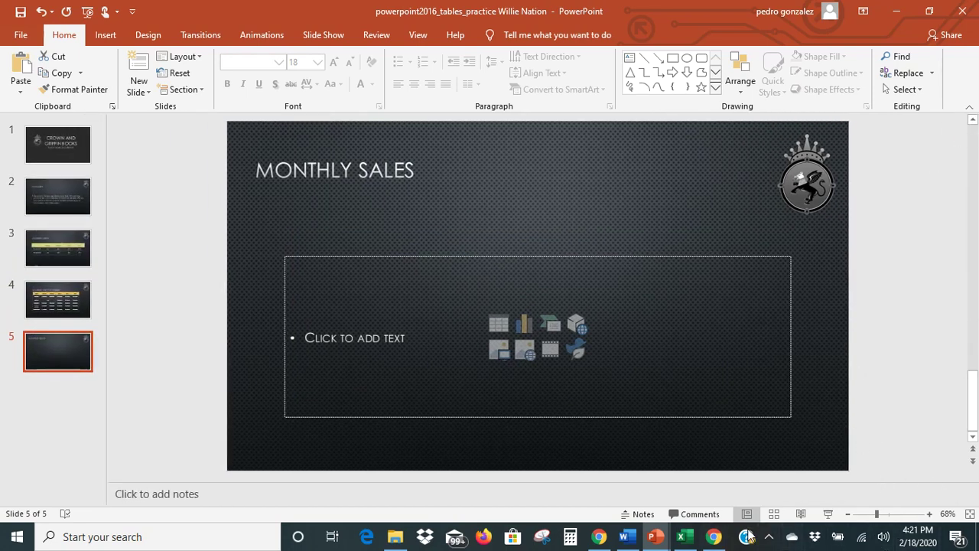
mouse_move(719, 540)
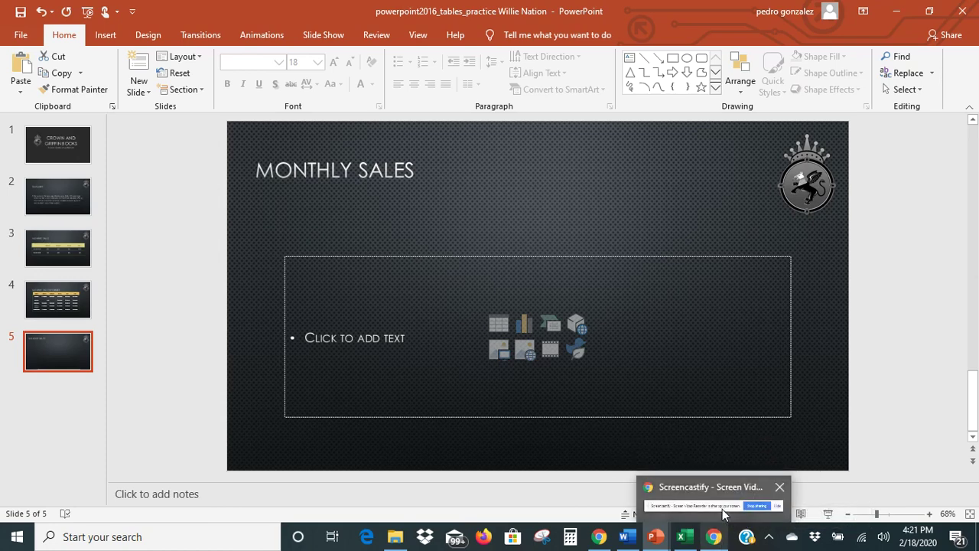
mouse_move(718, 502)
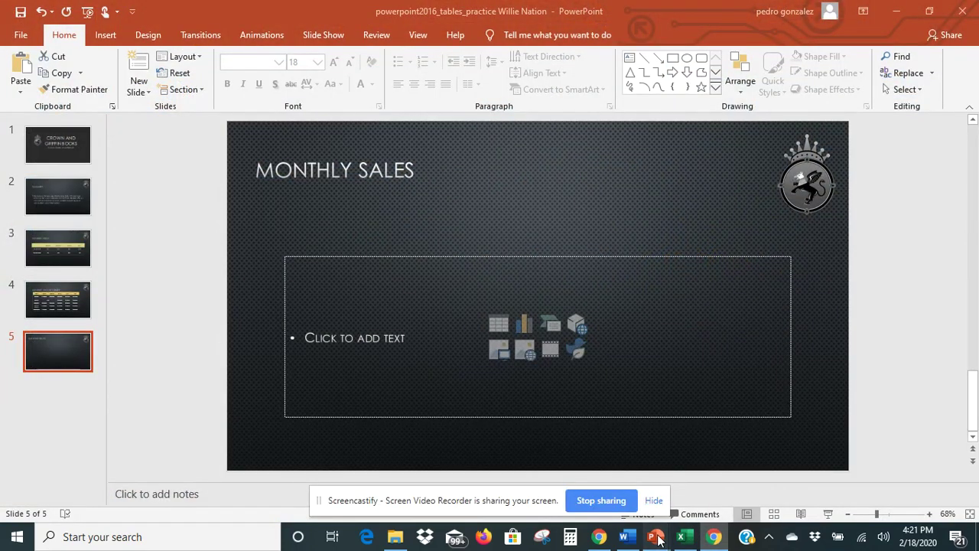
mouse_move(655, 536)
click(593, 450)
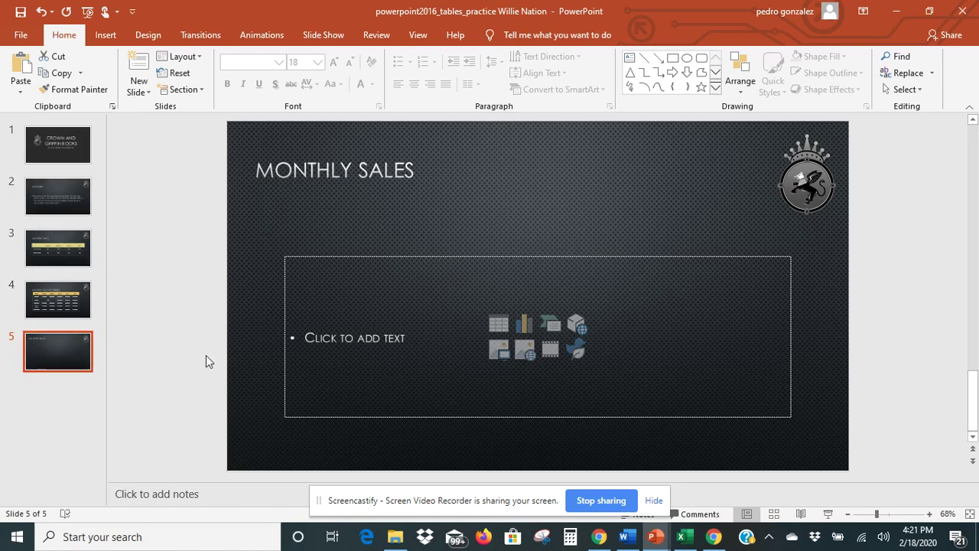
click(650, 500)
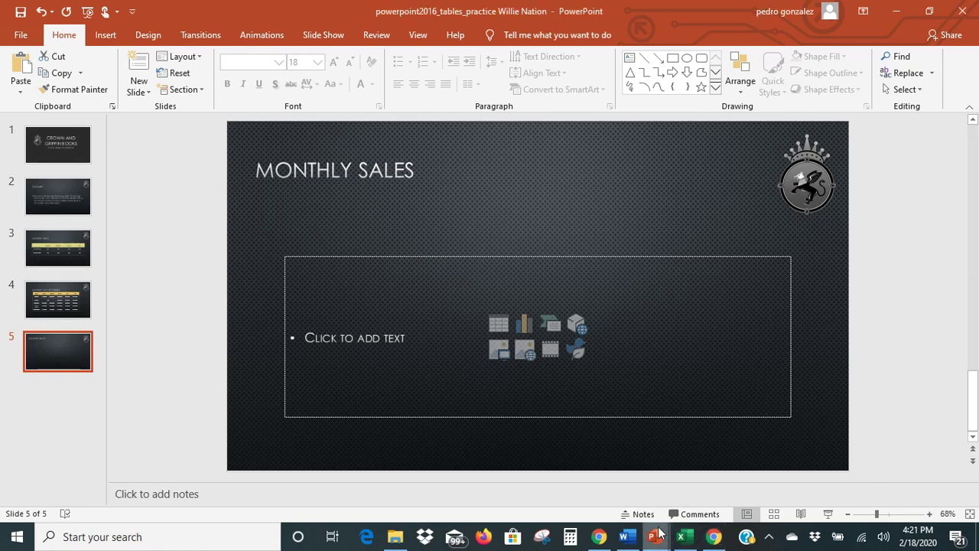
Step: Bring up the charts practice presentation and close it
mouse_move(659, 533)
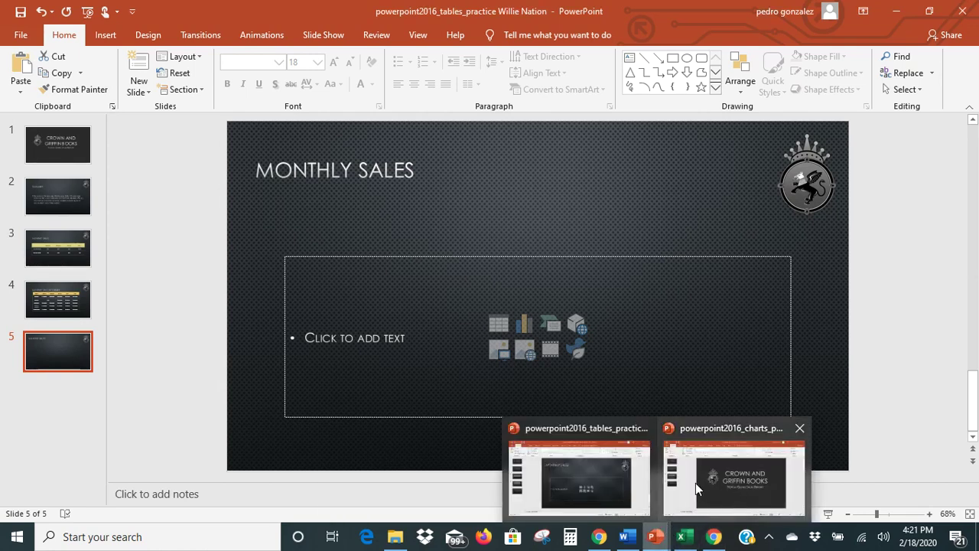
click(740, 434)
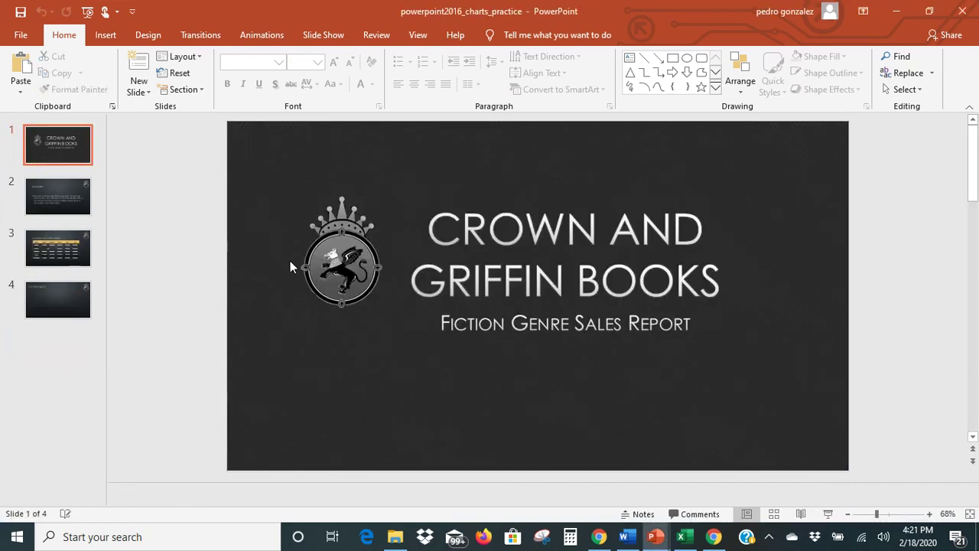
click(963, 14)
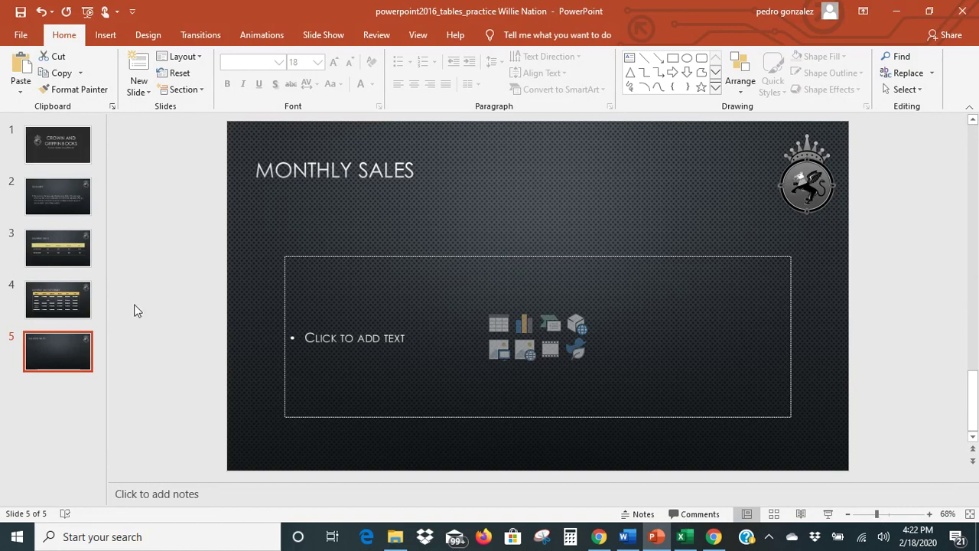
Step: Check slides 4 and 5 in the tables deck, then switch to the Word directions
click(230, 378)
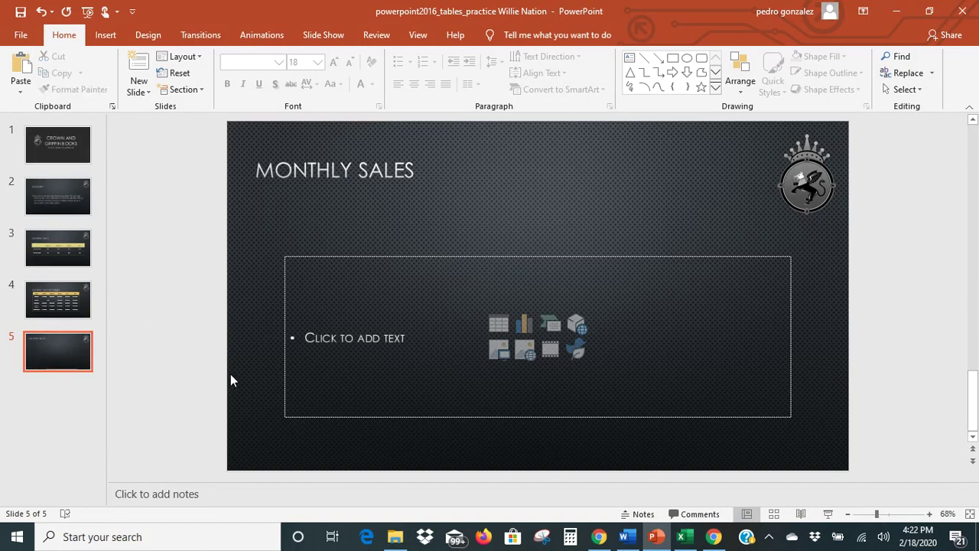
click(56, 301)
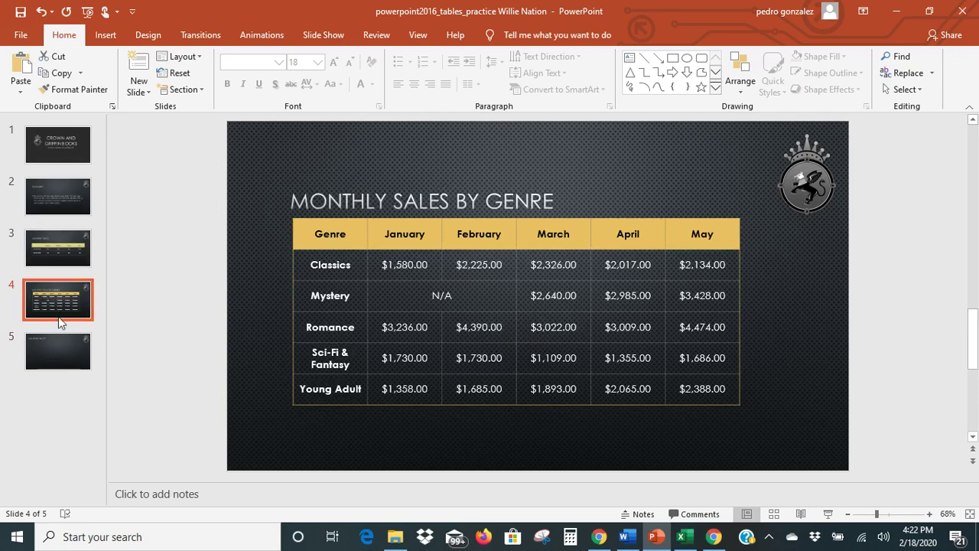
click(63, 356)
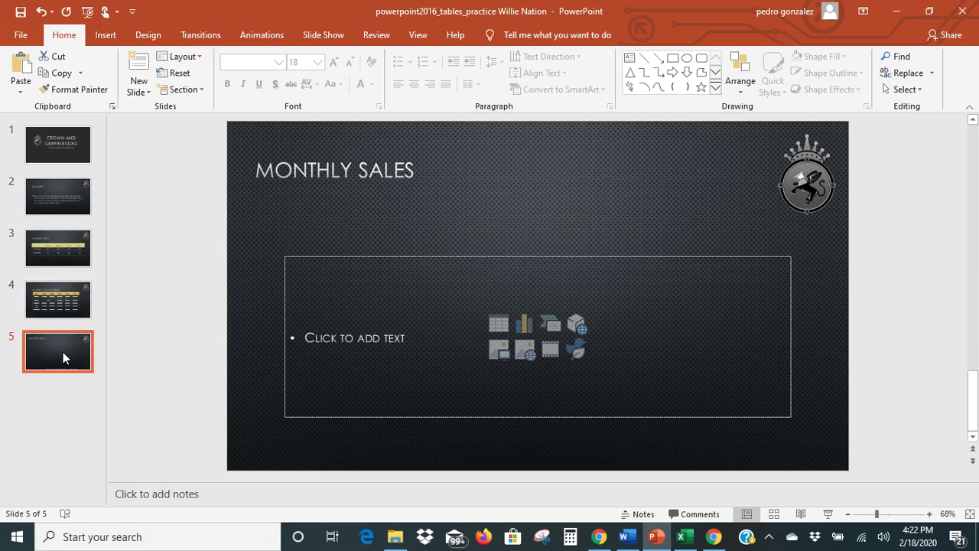
click(626, 537)
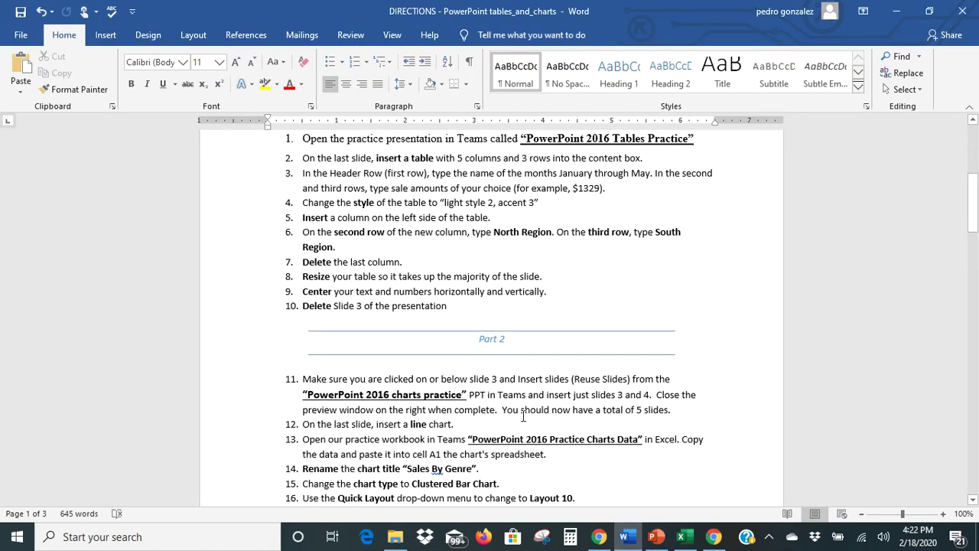
Step: Scroll the Word directions down to Part 2 steps 11–16
drag(977, 211, 976, 228)
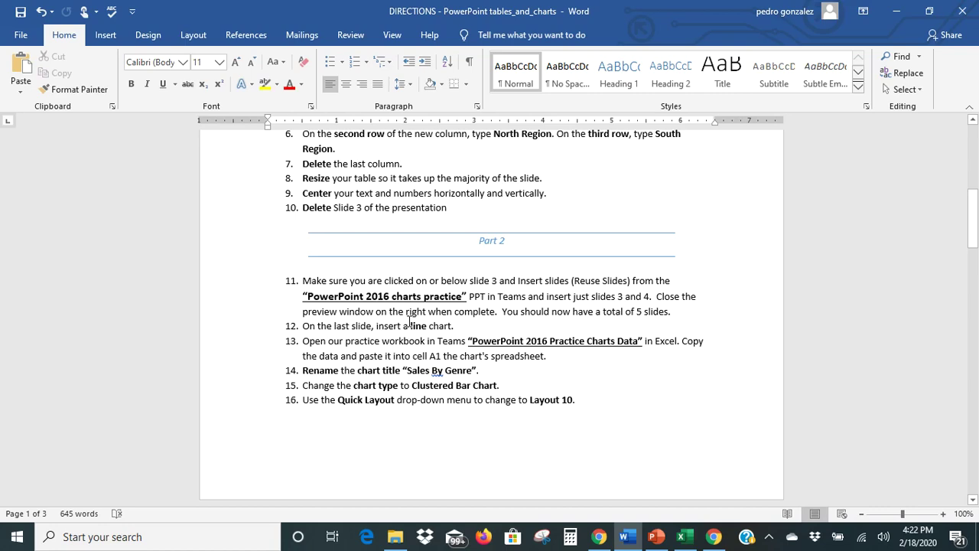
Step: Insert a basic Line chart into slide 5's content placeholder
click(655, 537)
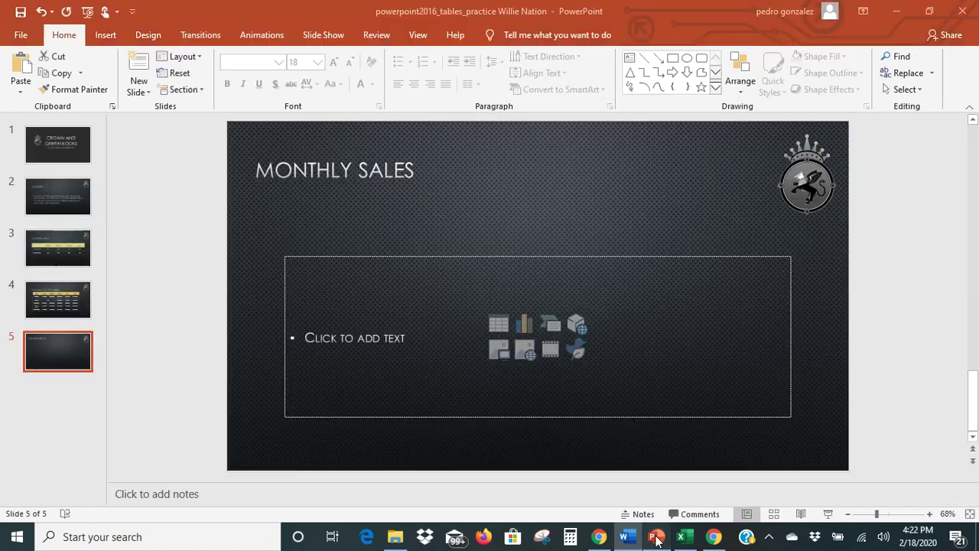
click(527, 324)
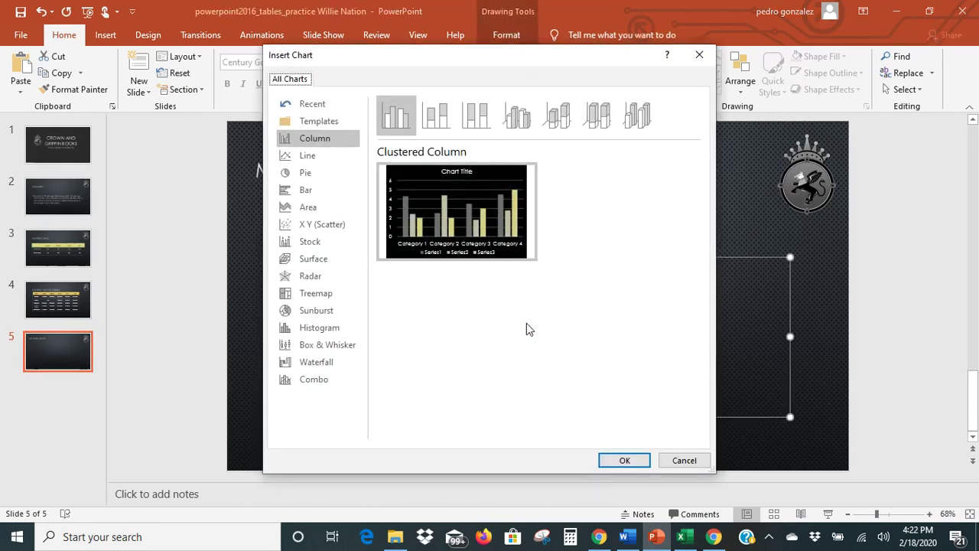
click(309, 158)
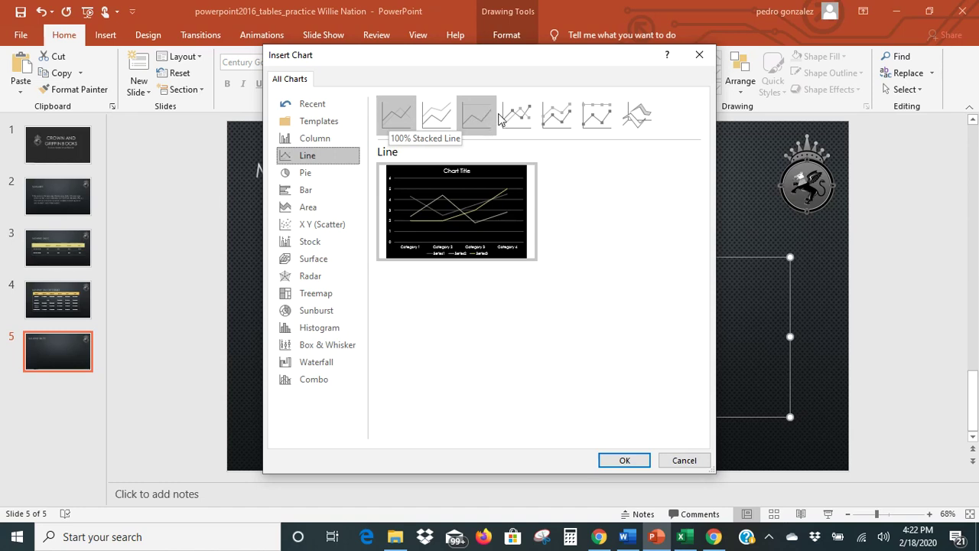
click(399, 117)
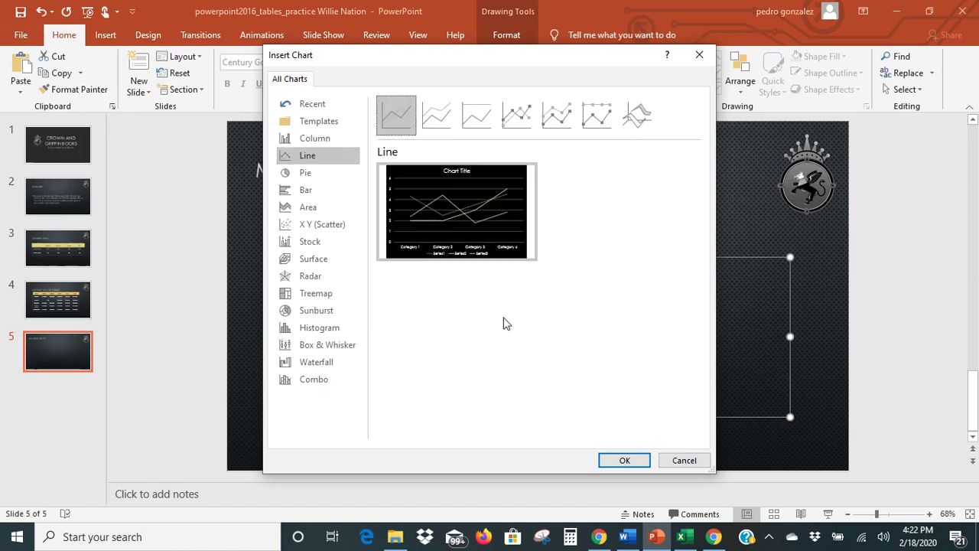
click(623, 461)
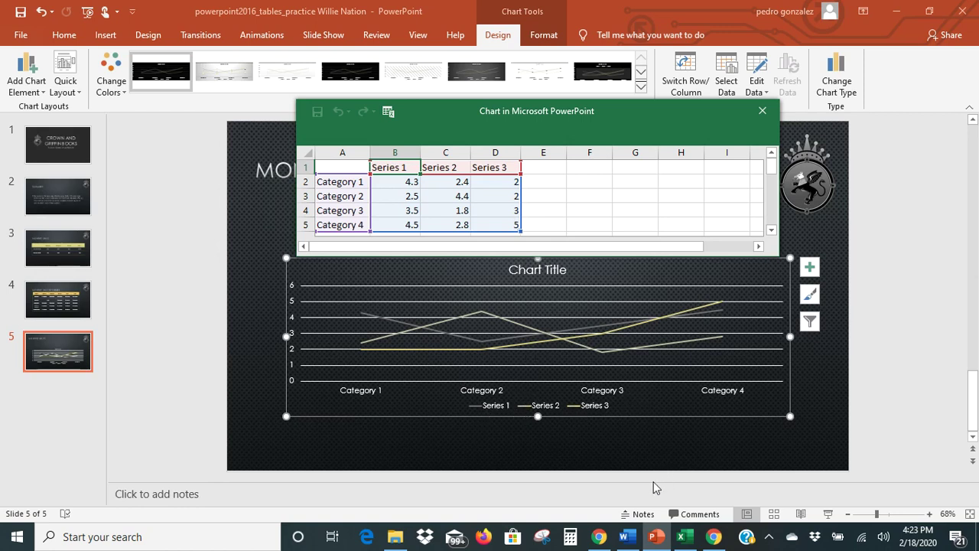
Step: Launch Excel and dismiss the 'You're all set!' confirmation and sign-in prompt
mouse_move(625, 539)
click(627, 474)
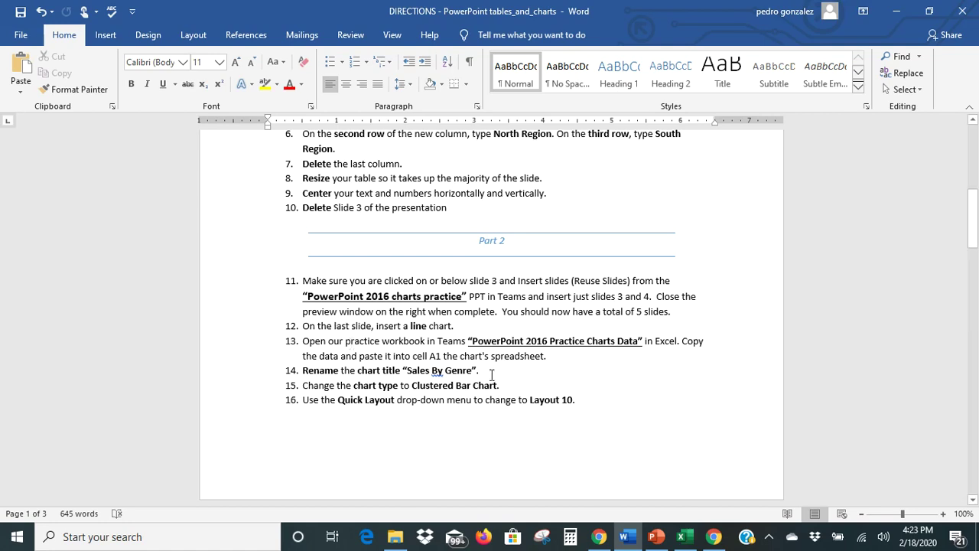
click(690, 539)
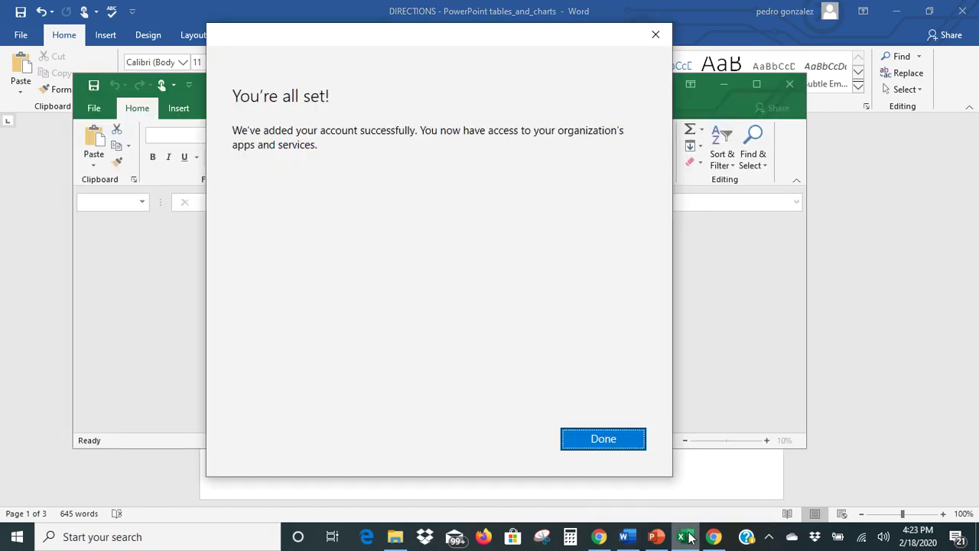
click(600, 440)
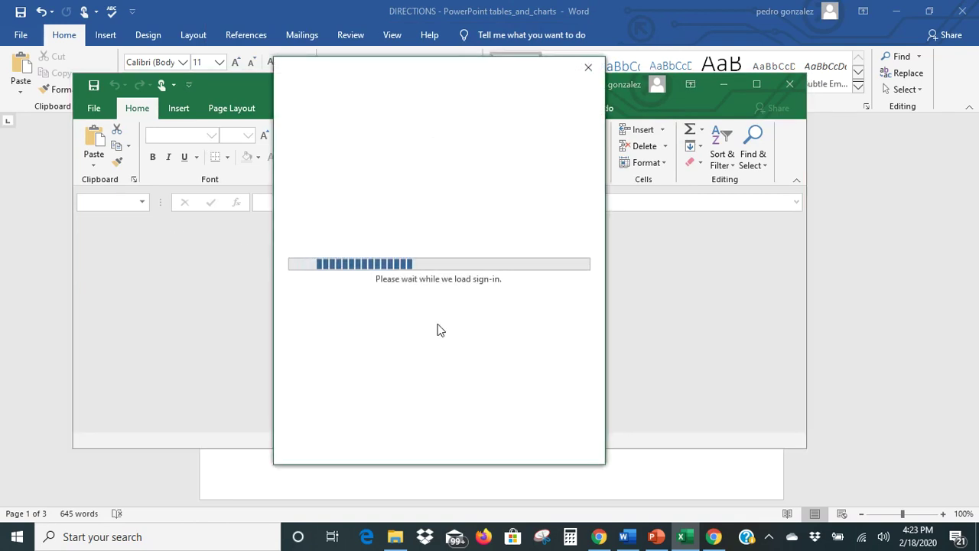
click(587, 67)
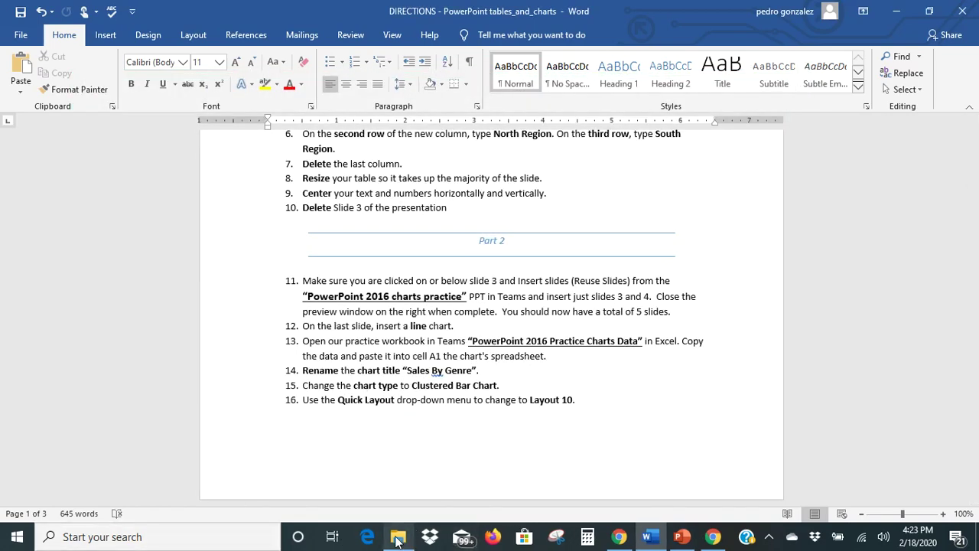
Step: Check the H Drive folder's tables and charts practice files, then close the folder
click(399, 538)
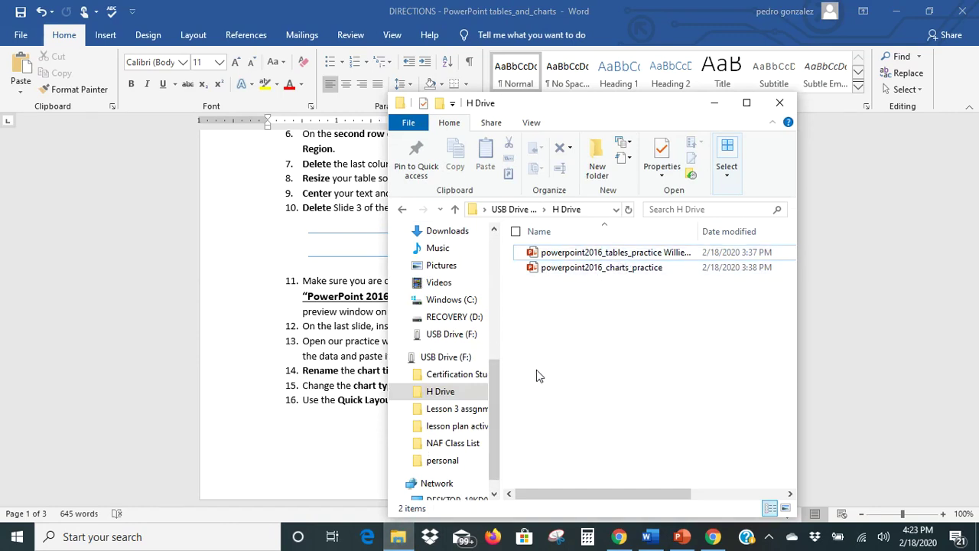
click(437, 397)
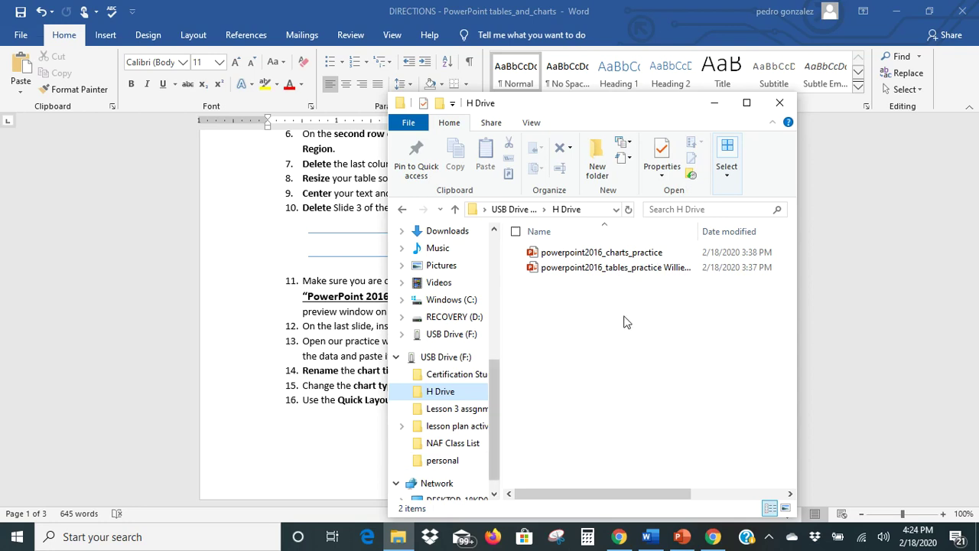
click(782, 102)
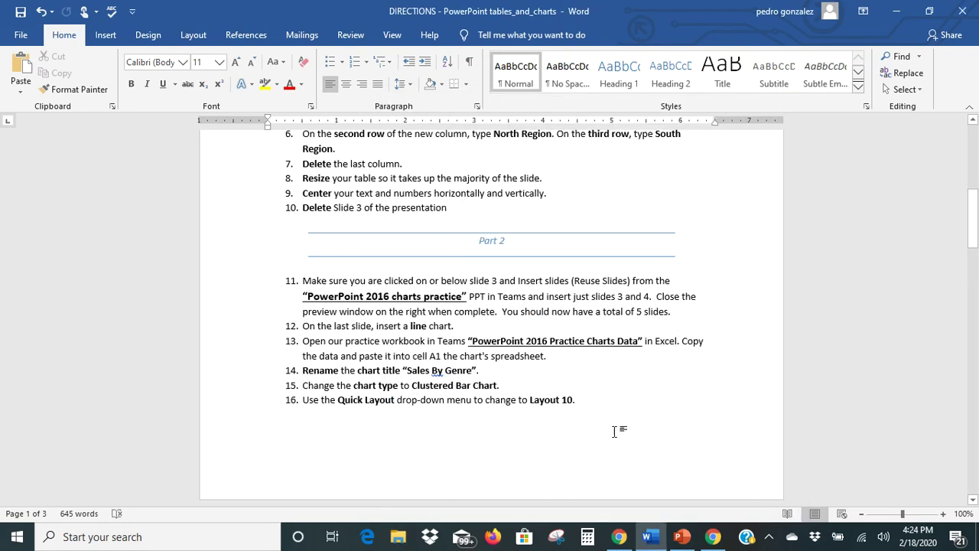
Step: Open the powerpoint2016_charts_practice_data workbook from the Teams assignment in desktop Excel
click(618, 537)
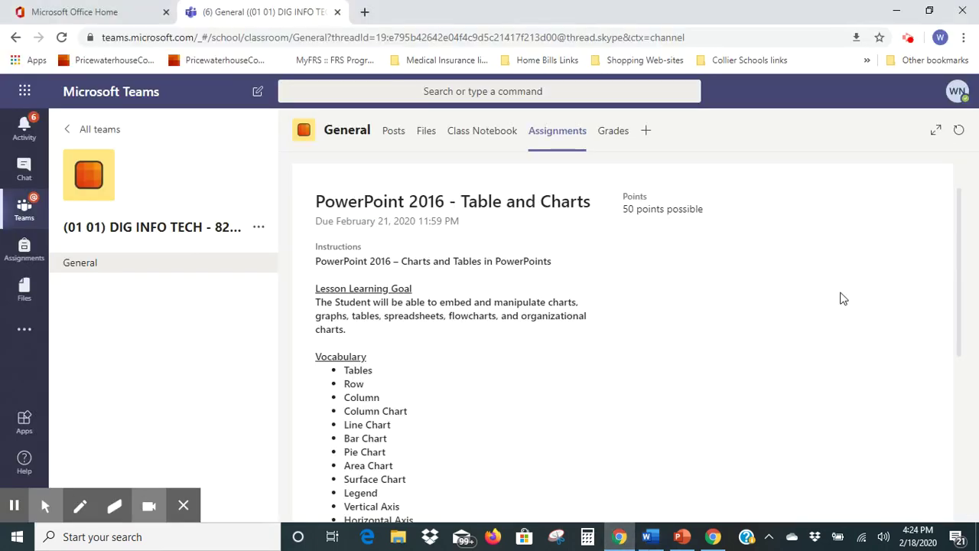
drag(958, 216, 978, 383)
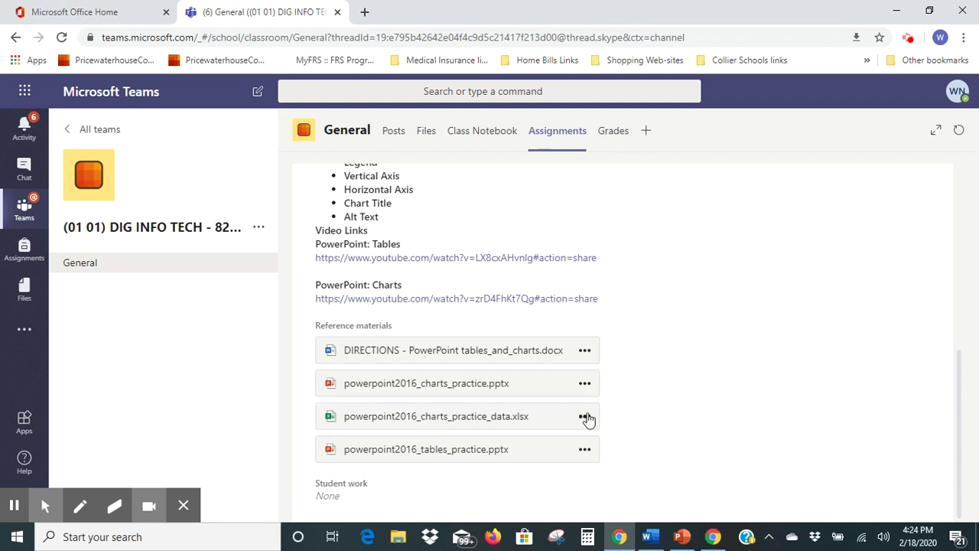
click(585, 417)
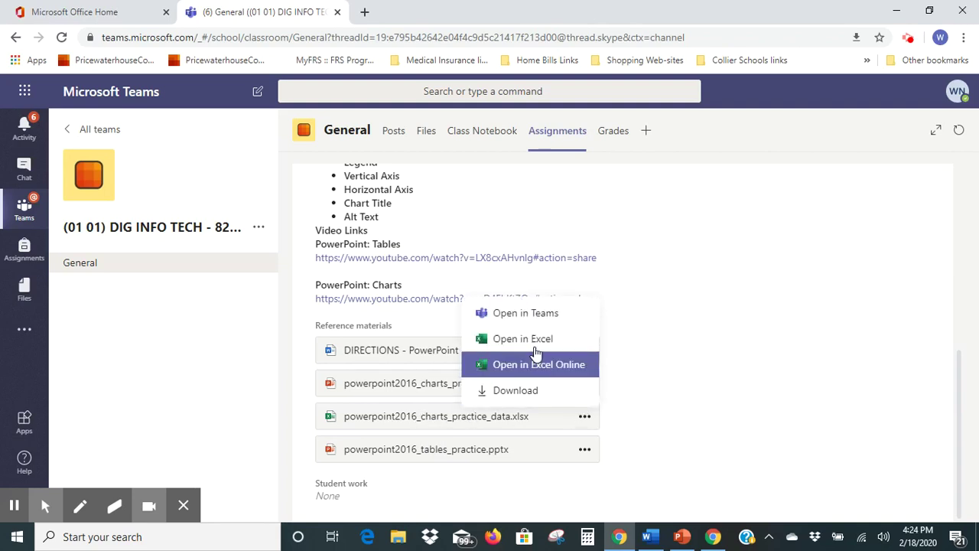
click(527, 339)
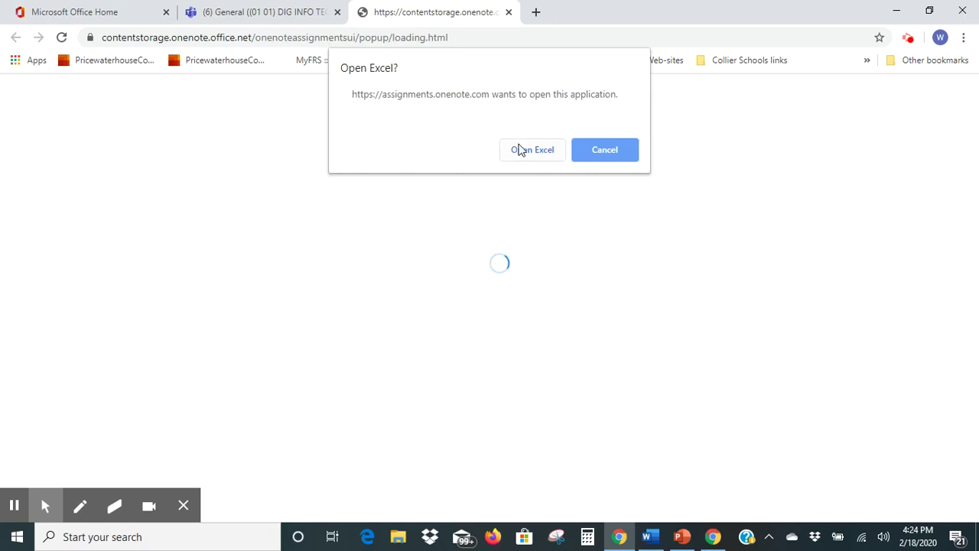
click(519, 147)
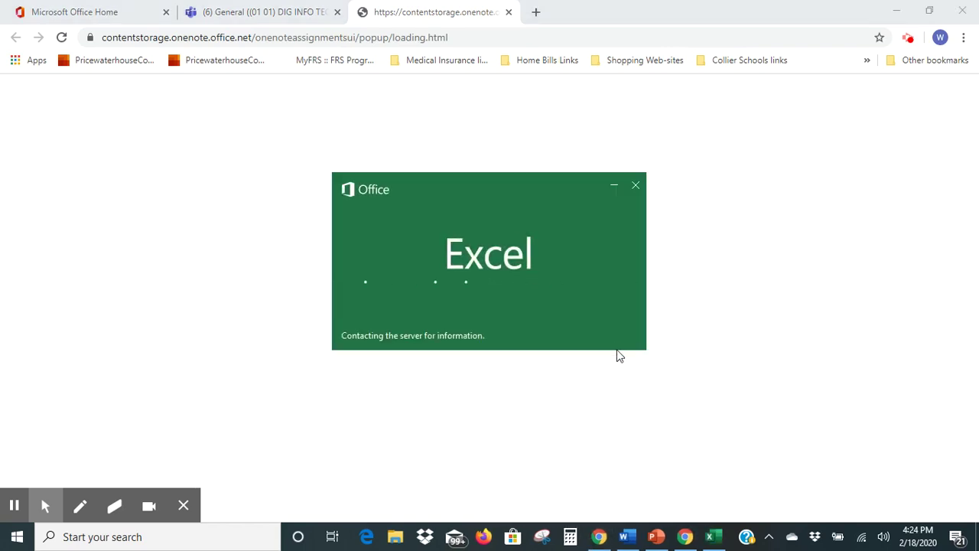
click(626, 537)
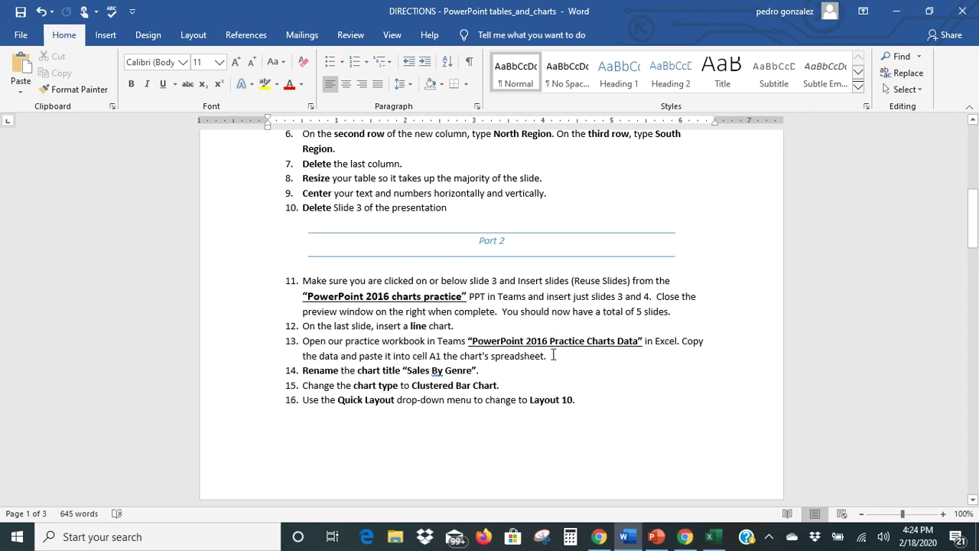
Step: Make the practice workbook editable and copy the genre sales table A1:G6
click(713, 536)
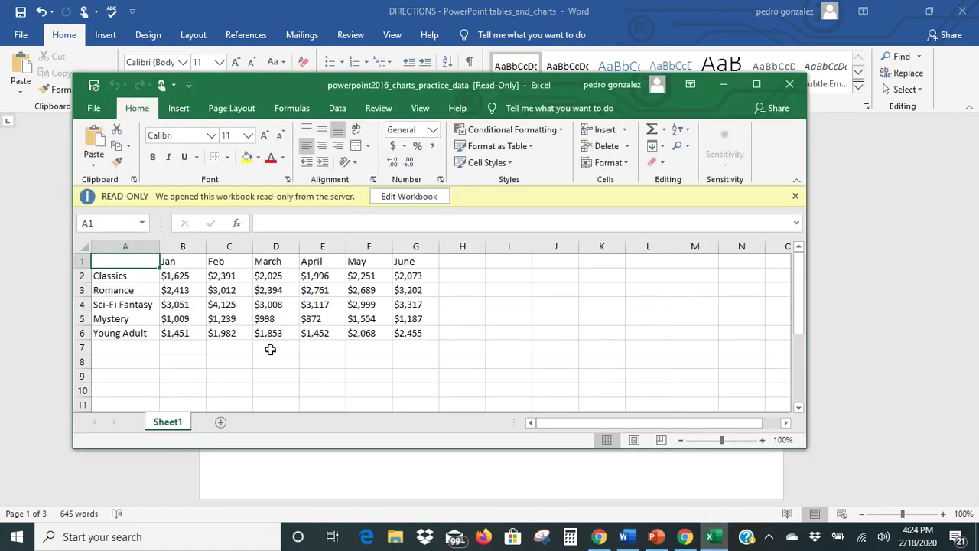
click(406, 197)
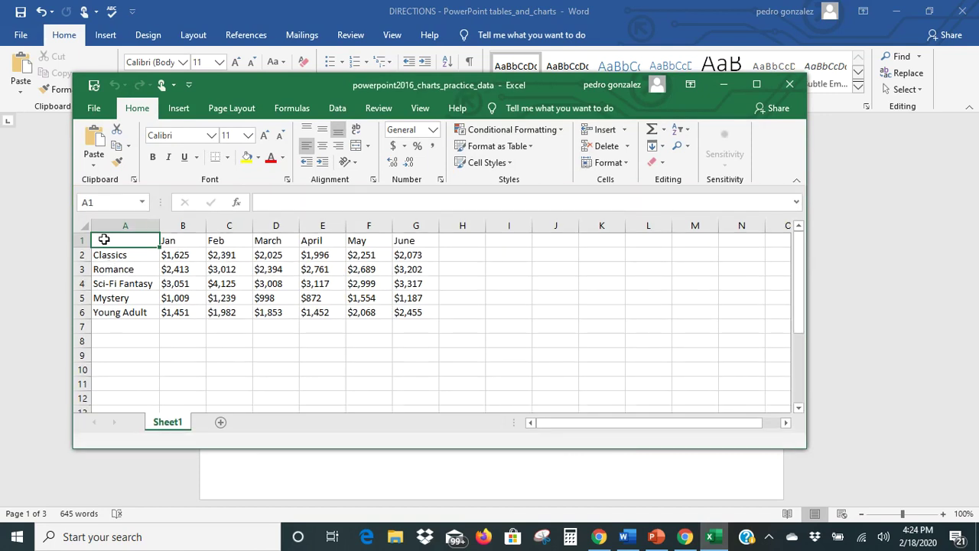
drag(125, 243, 411, 306)
right_click(411, 306)
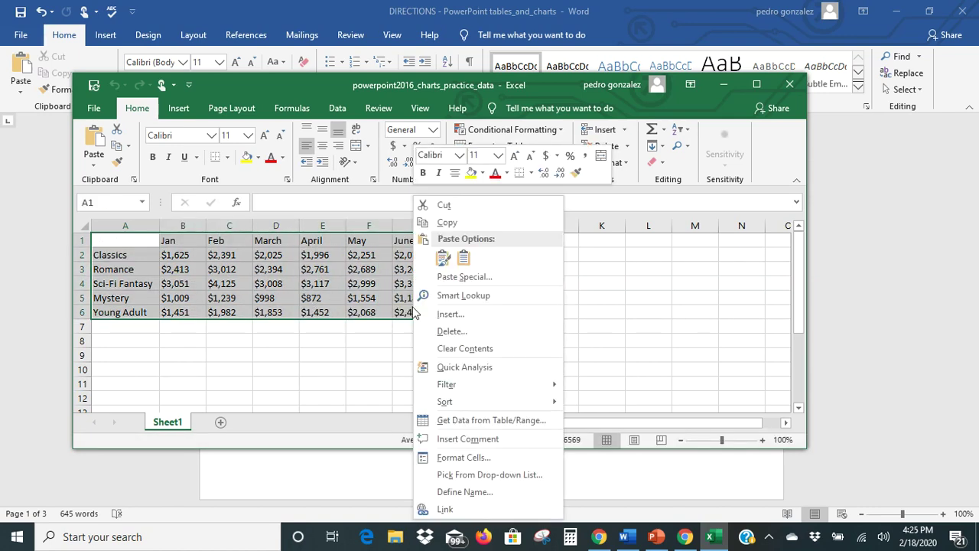
click(447, 224)
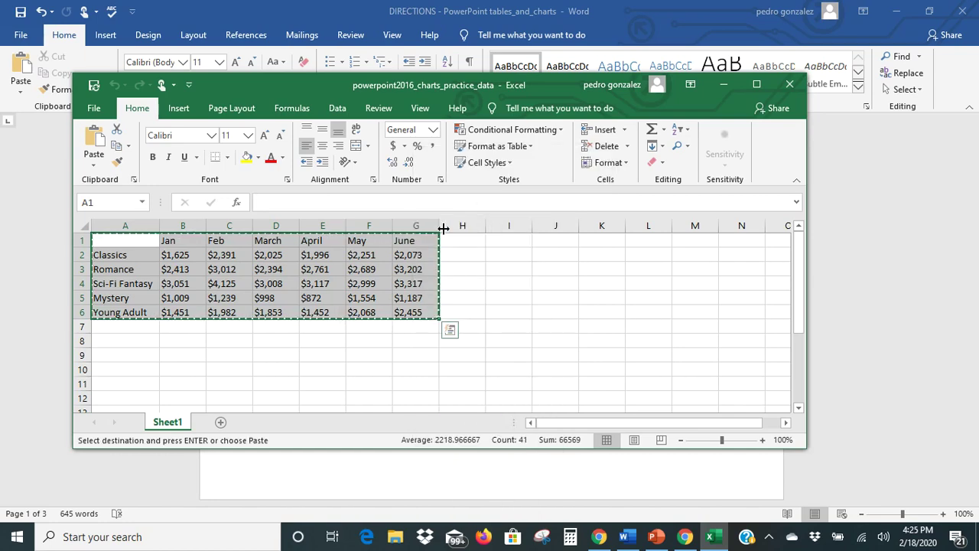
click(656, 538)
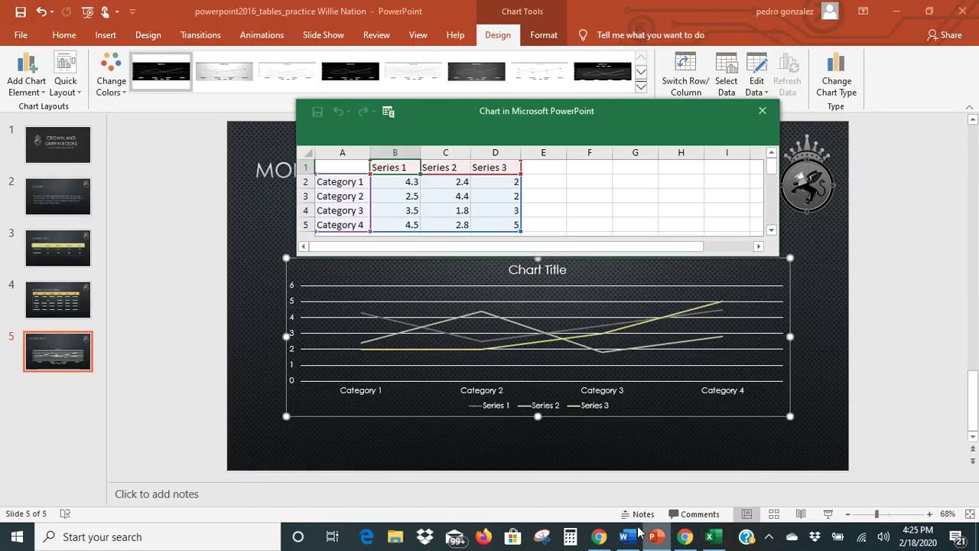
Step: Paste the genre sales table into the chart data sheet at cell A1
click(330, 168)
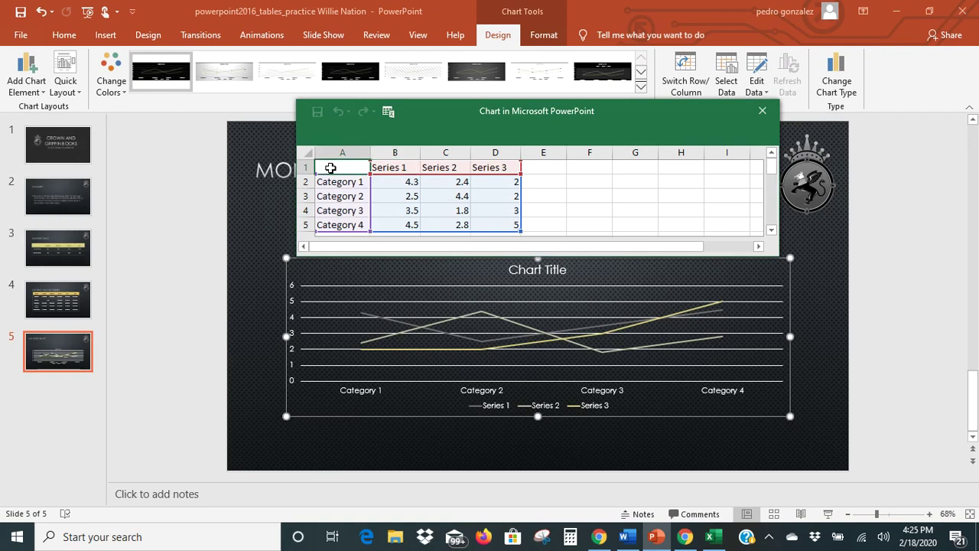
right_click(330, 168)
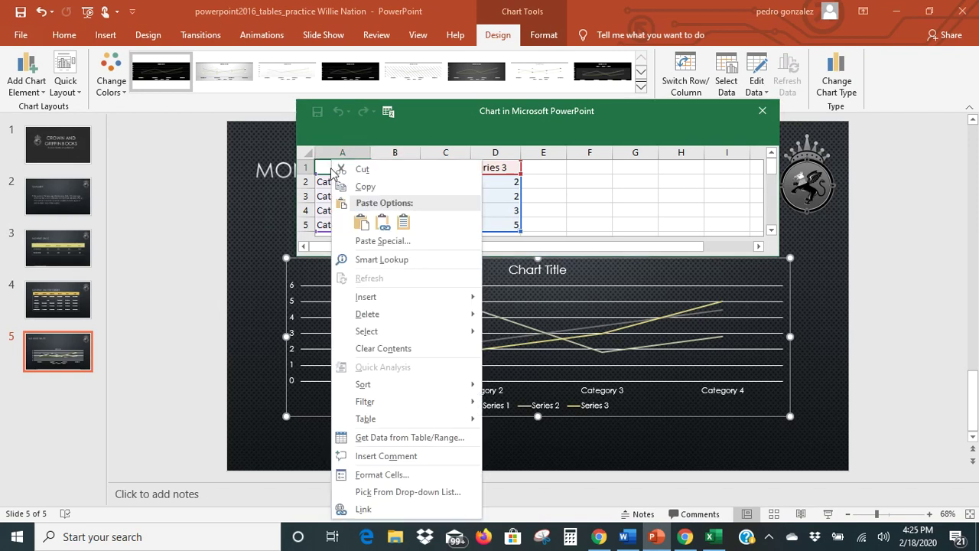
click(361, 222)
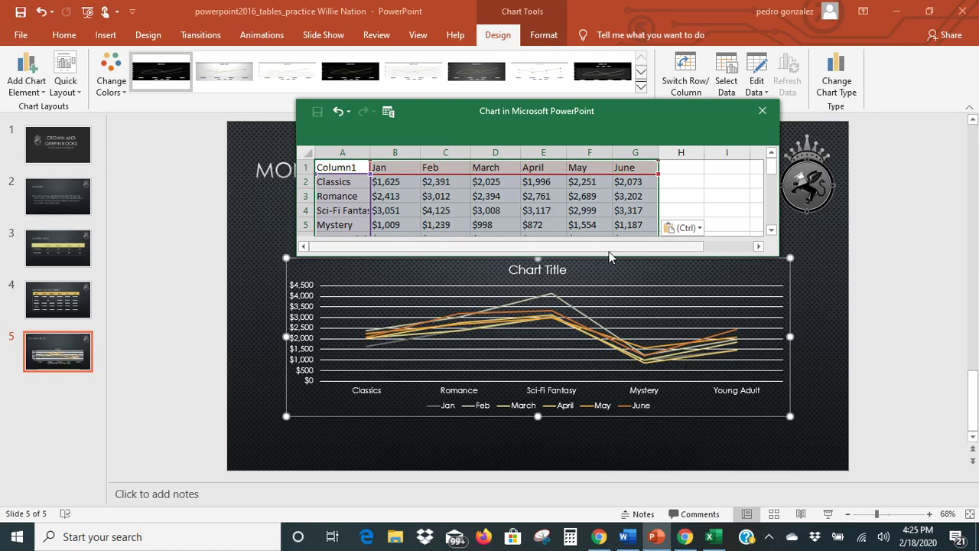
Step: Resize the chart data range to cover columns A–G, Jan through June
drag(772, 173, 772, 169)
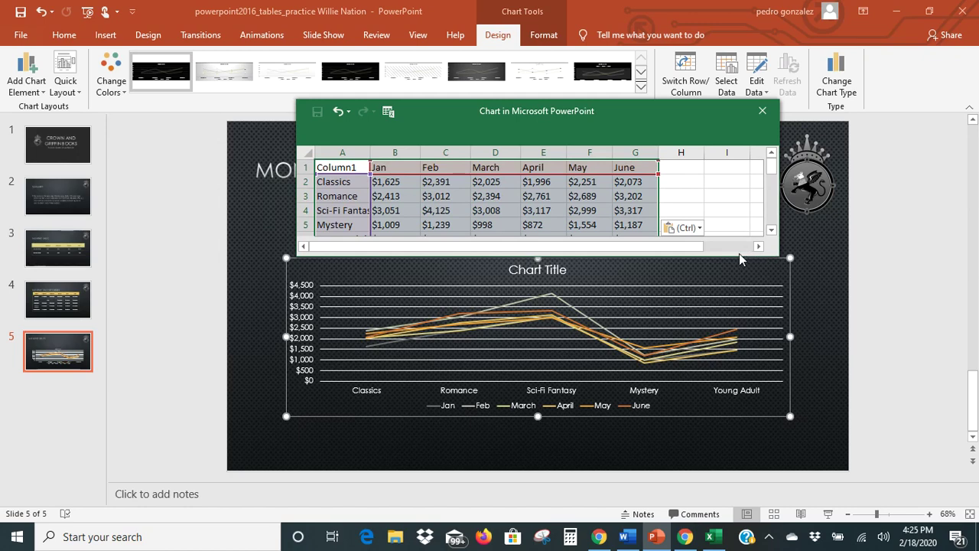
mouse_move(771, 173)
mouse_down()
mouse_move(773, 182)
mouse_move(772, 172)
mouse_up()
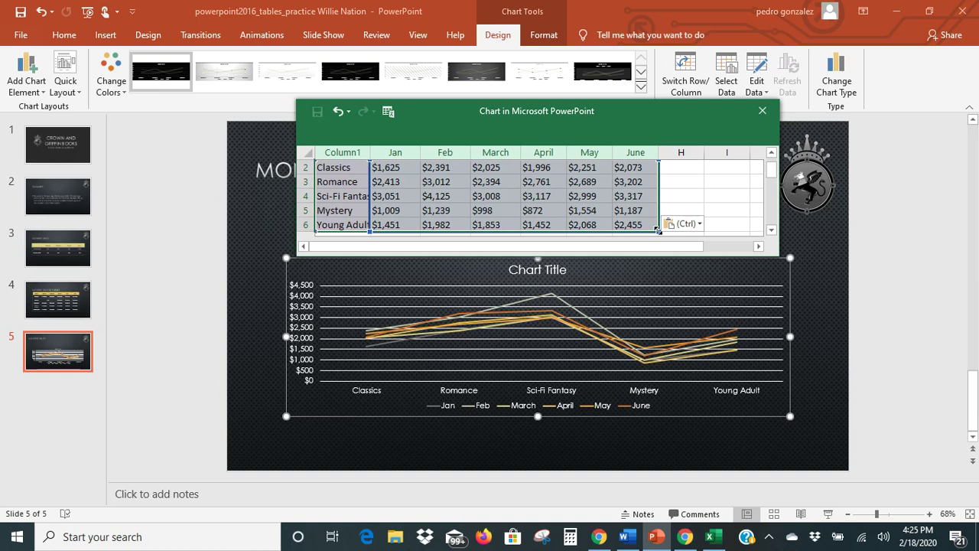
drag(648, 232, 627, 242)
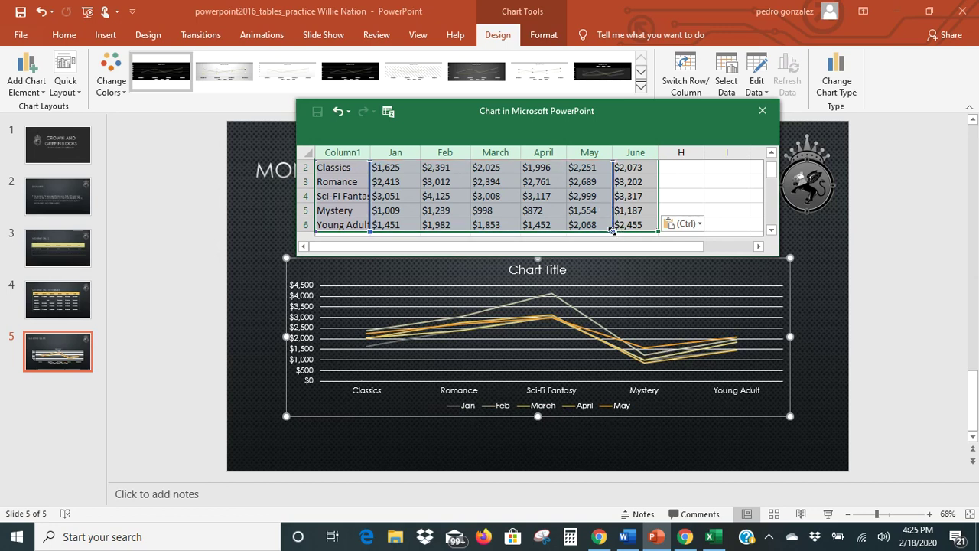
drag(614, 230, 662, 232)
click(707, 179)
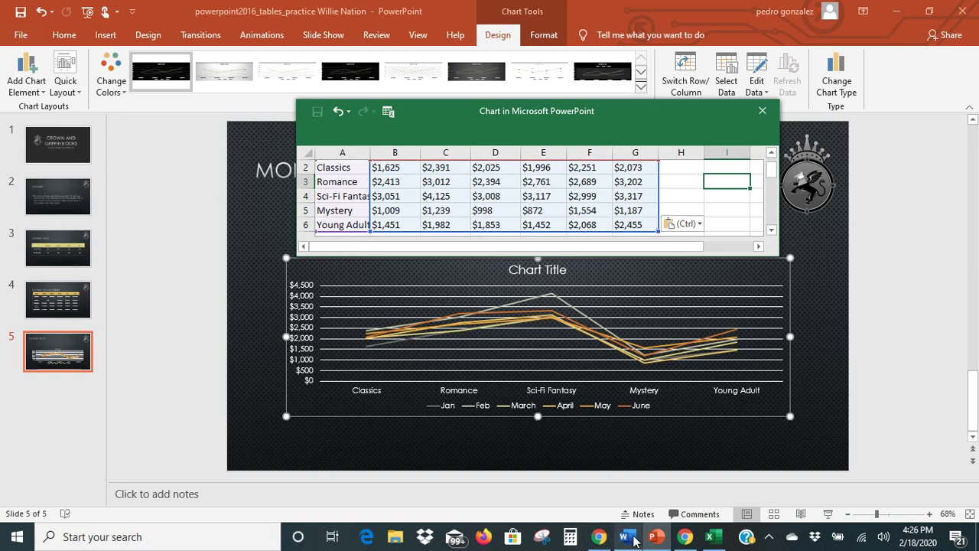
mouse_move(632, 539)
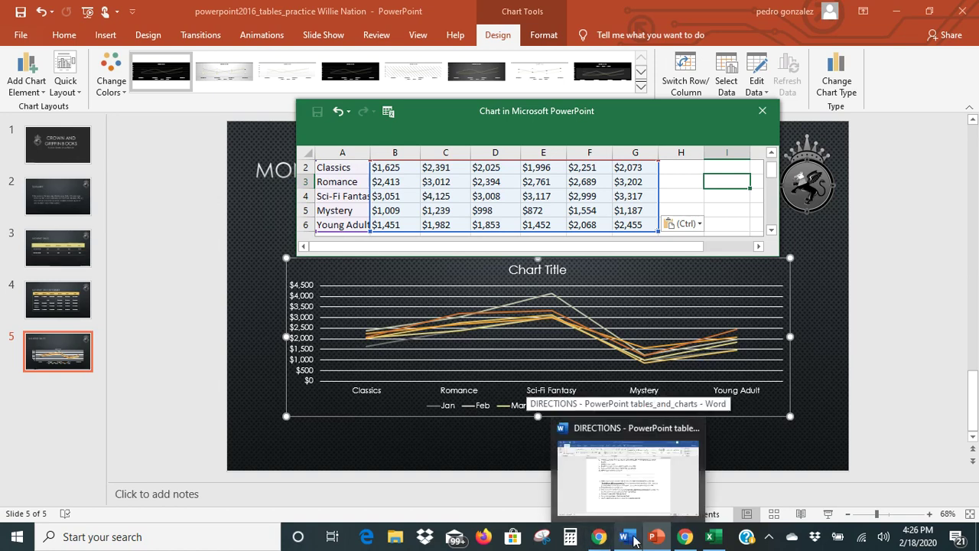
click(611, 460)
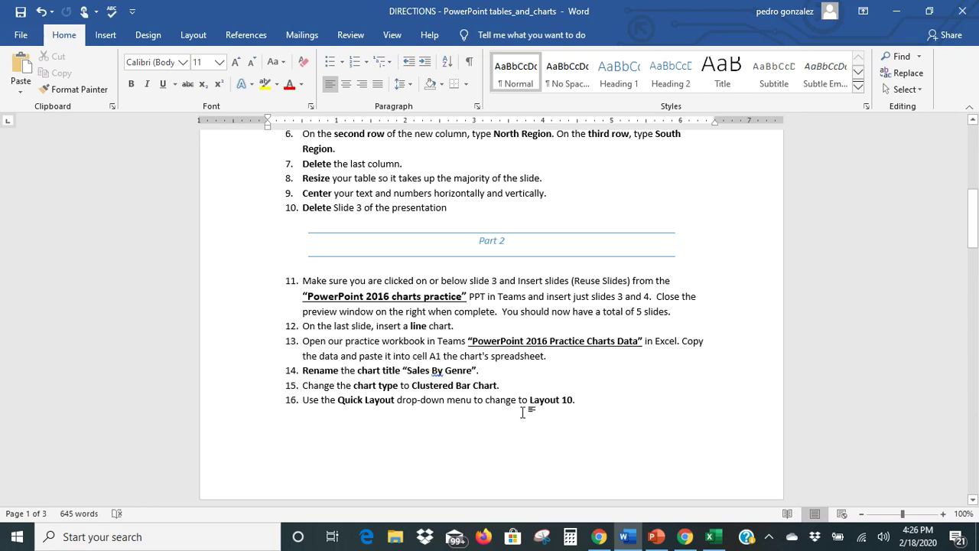
click(656, 538)
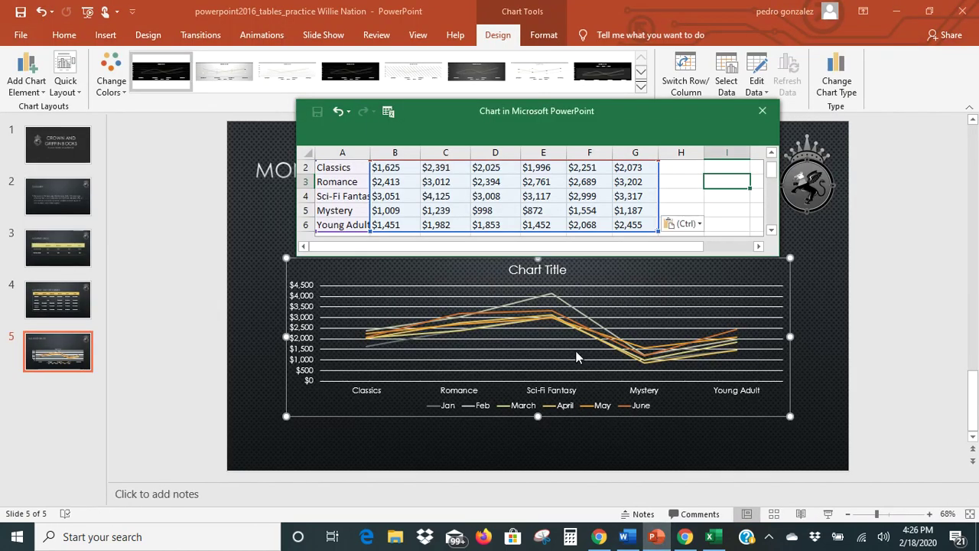
Step: Retitle the chart 'Sales By Genre' and move the chart lower on the slide
click(544, 271)
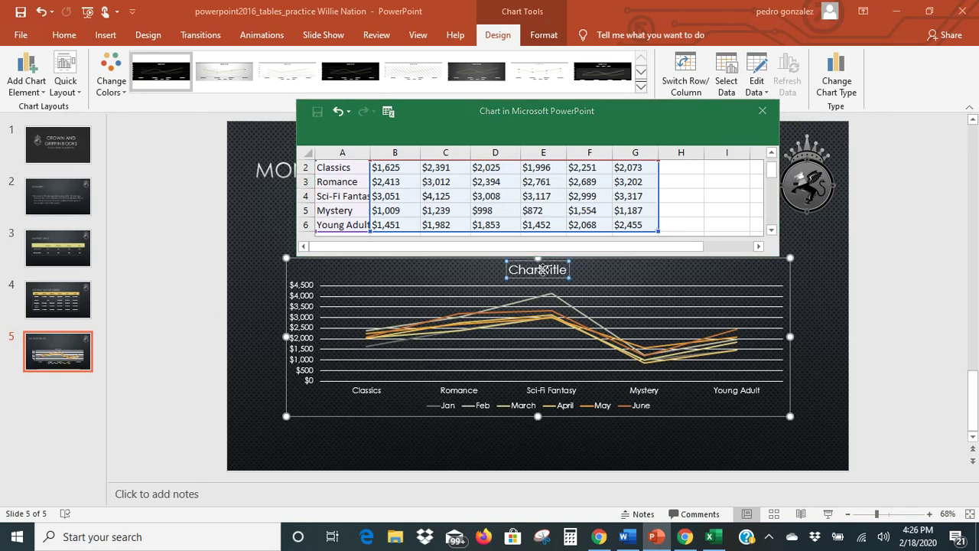
double_click(567, 269)
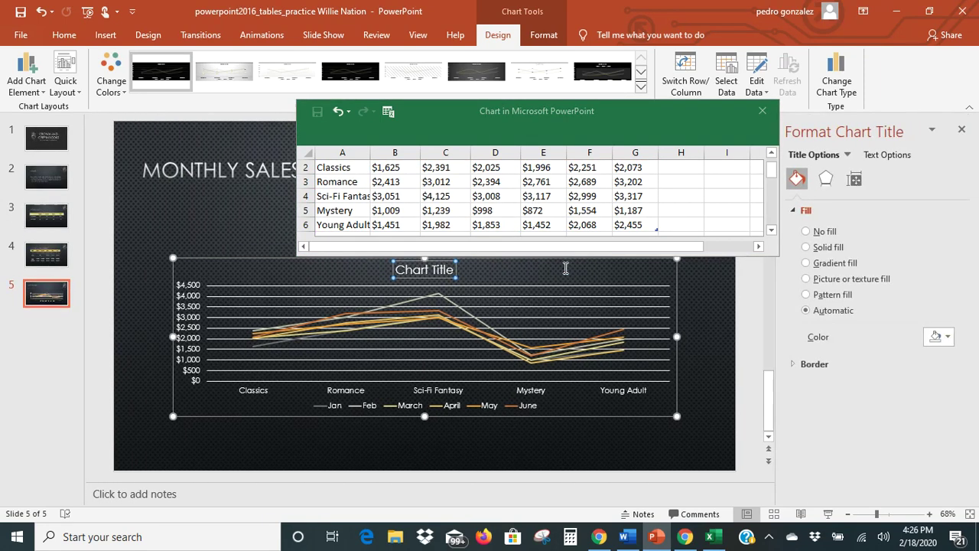
drag(454, 271, 408, 274)
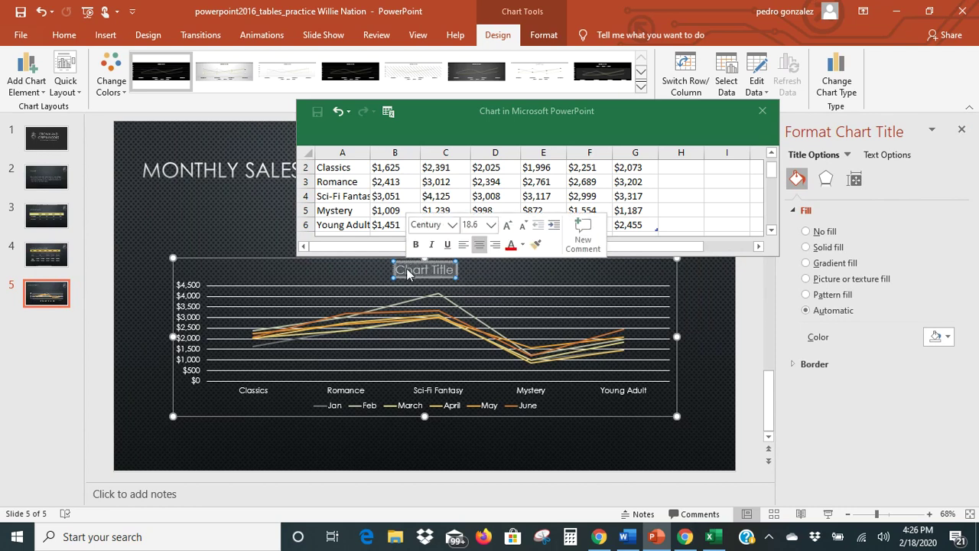
text(S)
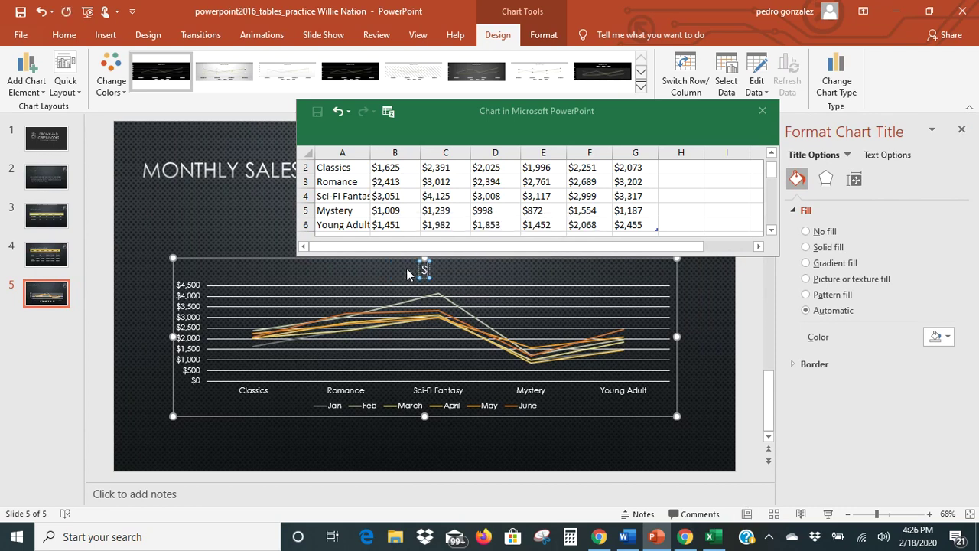
text(ales)
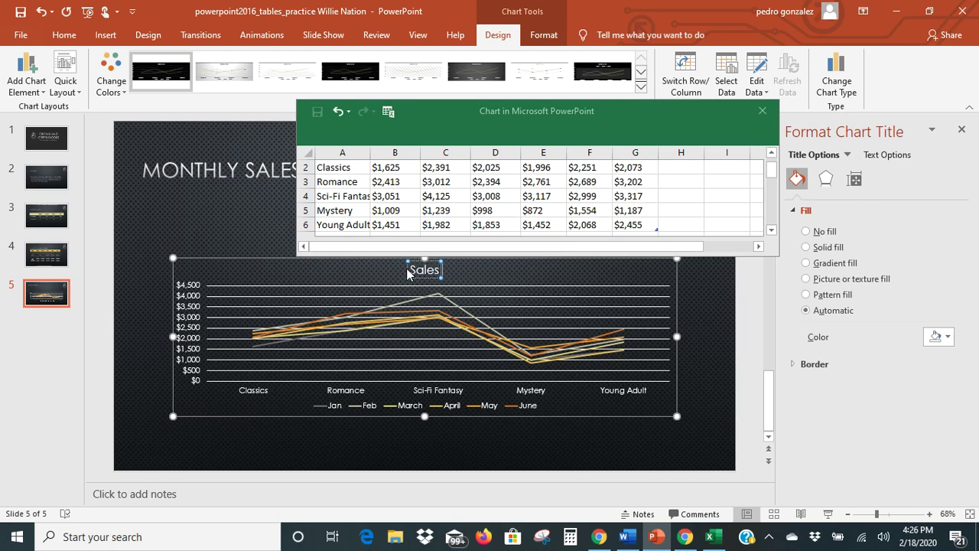
text( by)
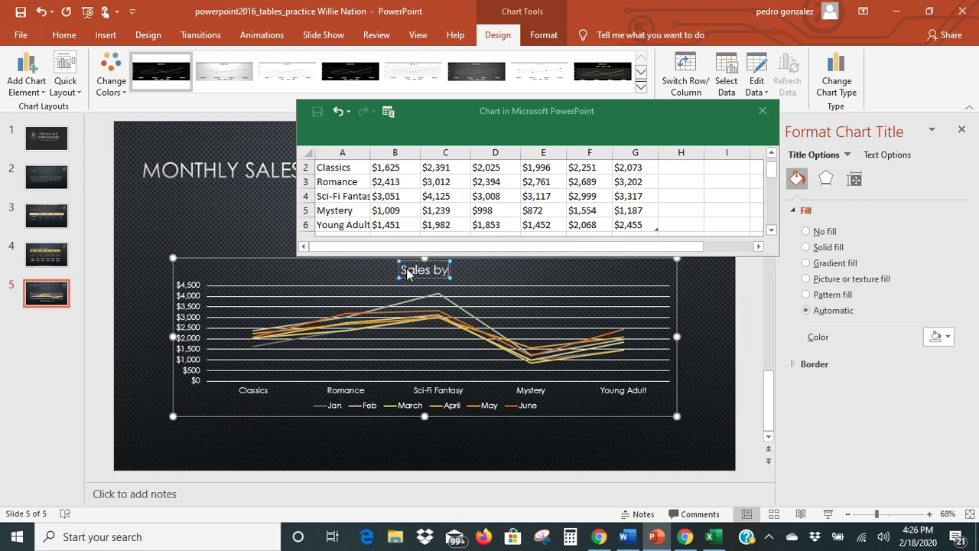
key(BackSpace)
key(BackSpace)
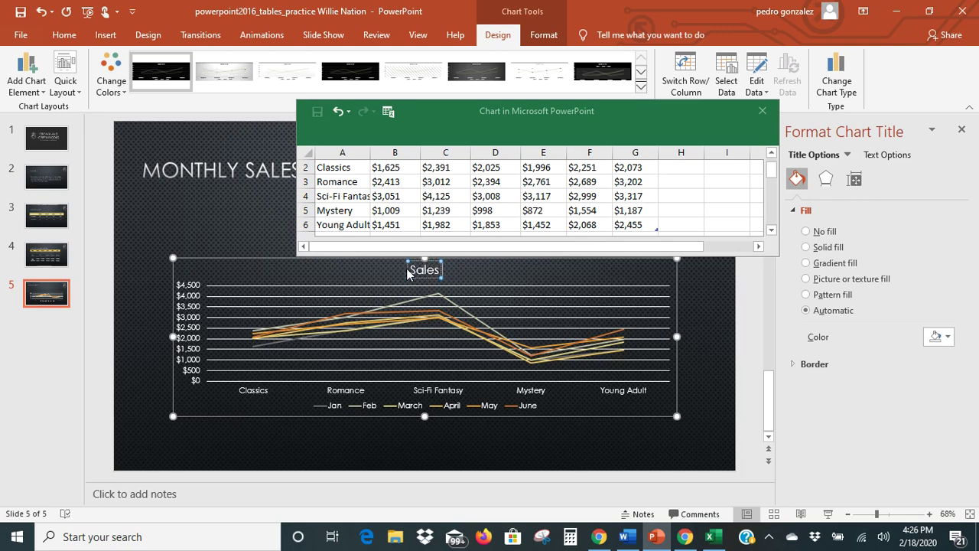
text(By Genre)
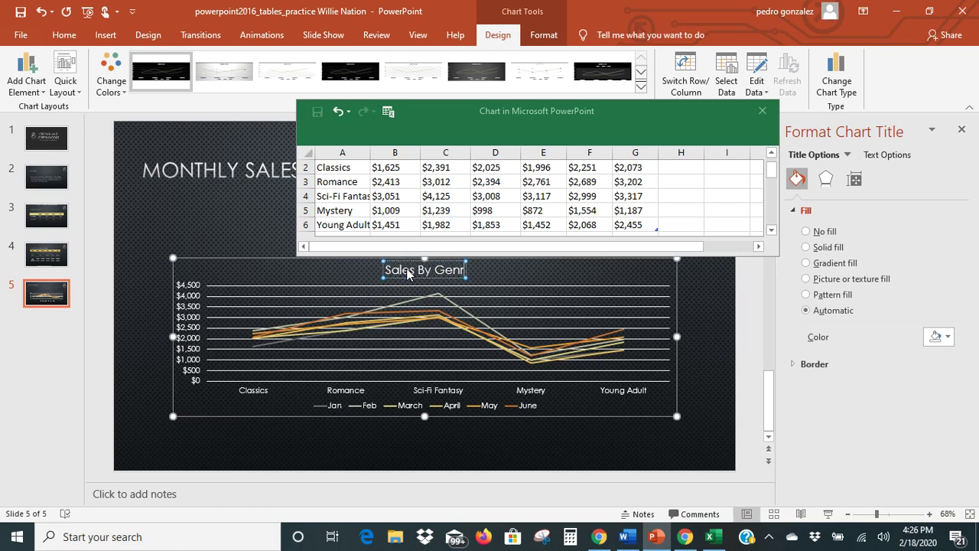
click(506, 278)
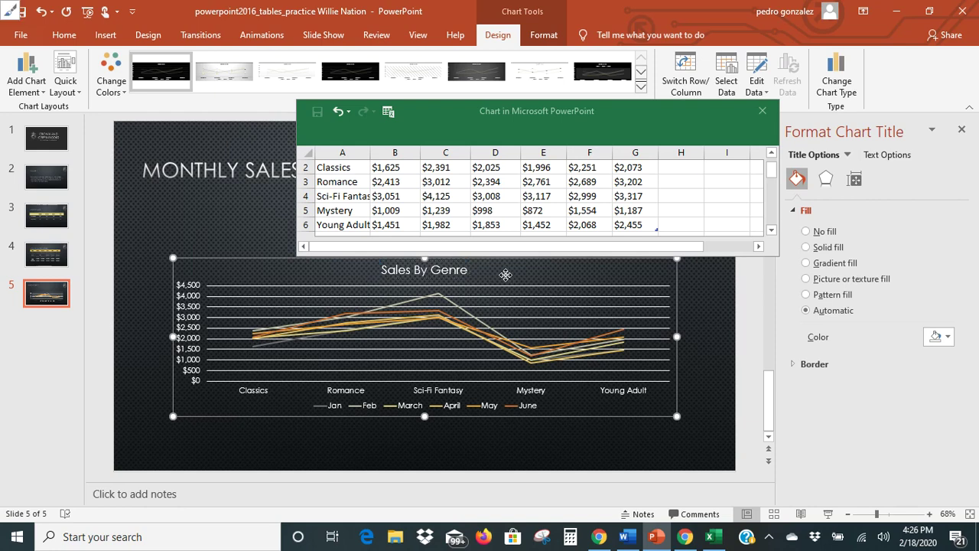
drag(573, 341, 631, 539)
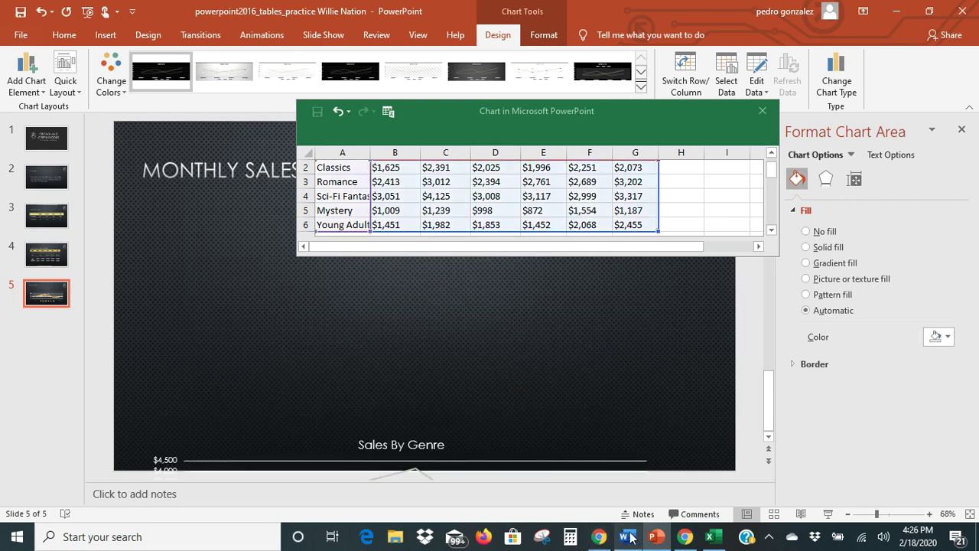
click(630, 539)
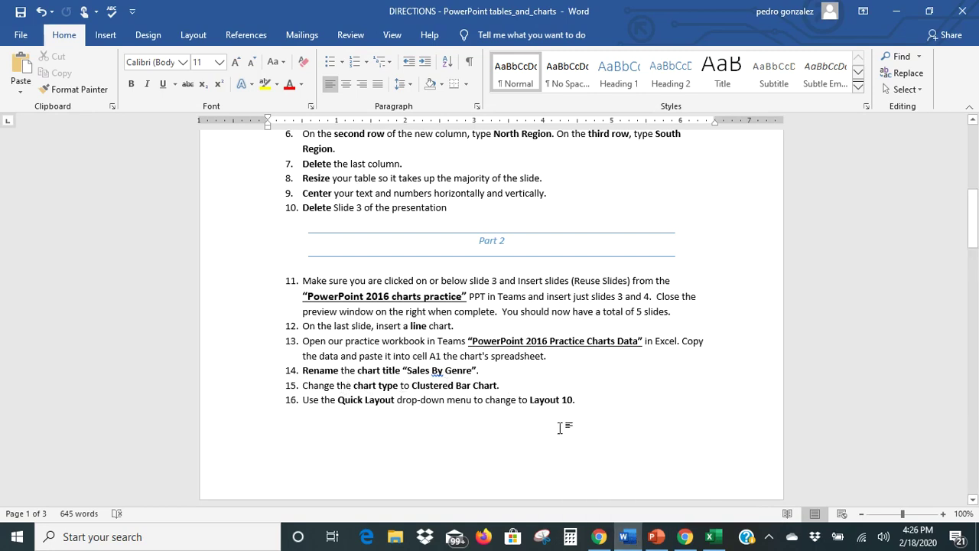
click(656, 537)
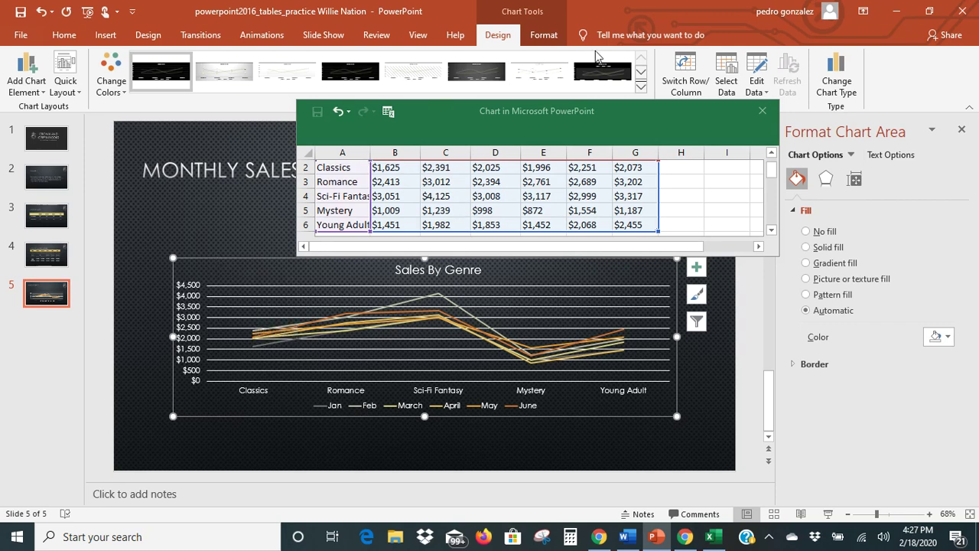
Step: Change the Sales By Genre chart type from Line to Clustered Bar
click(837, 81)
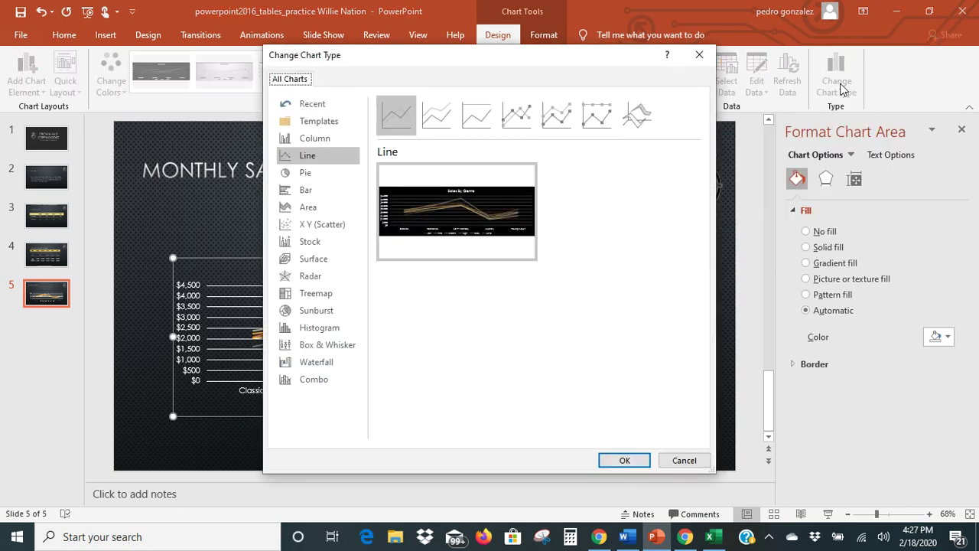
click(304, 194)
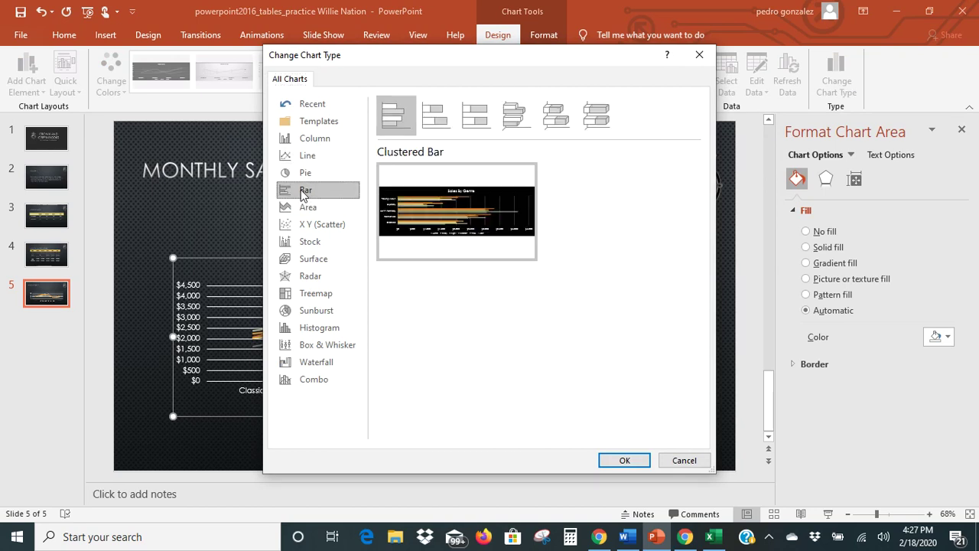
click(393, 119)
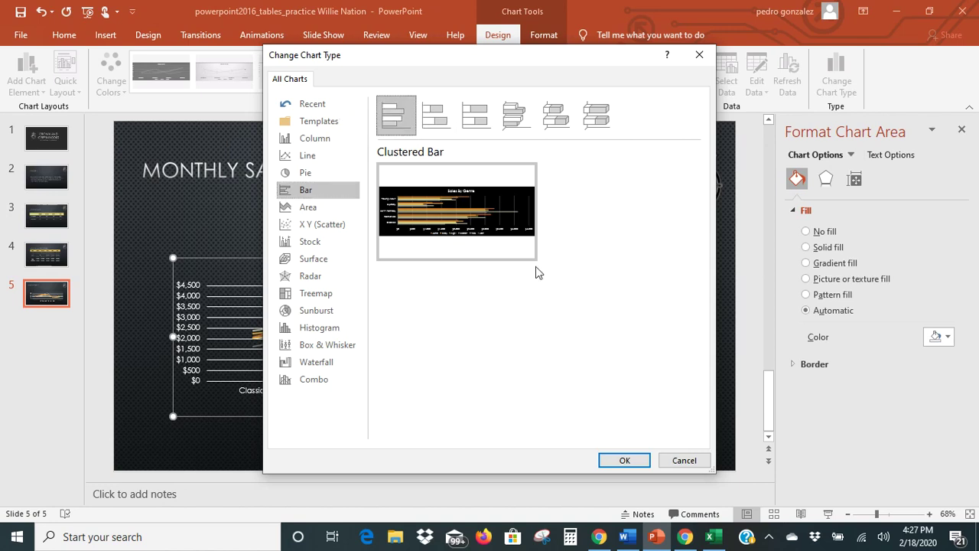
click(624, 461)
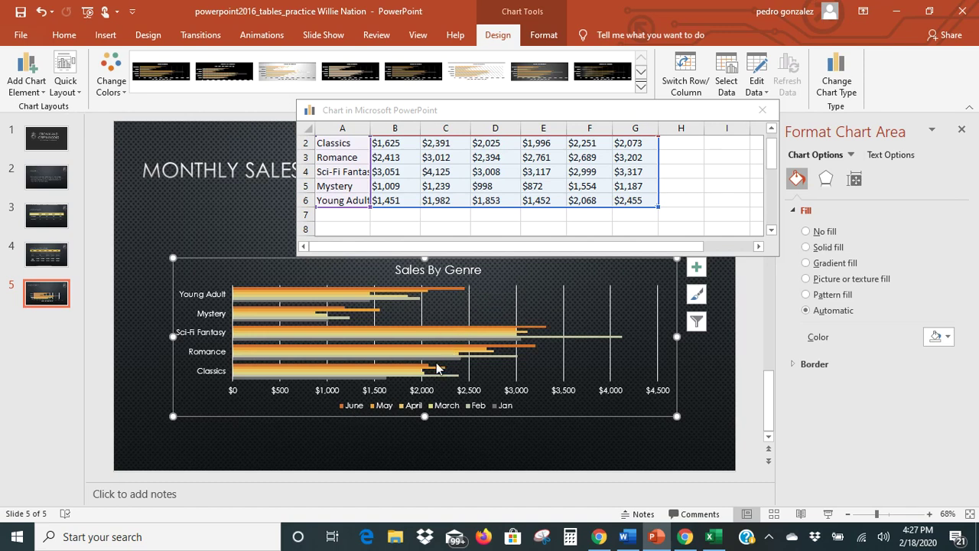
mouse_move(599, 536)
click(629, 537)
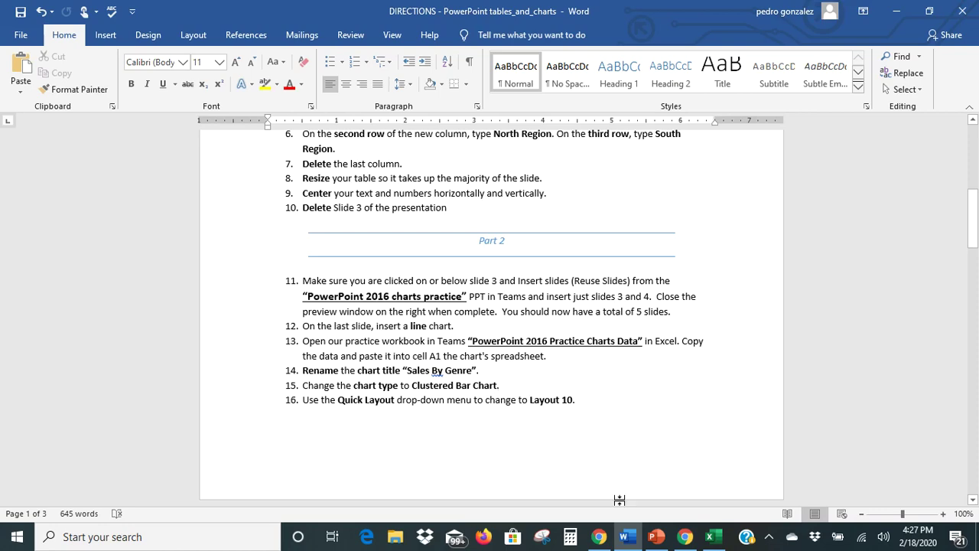
click(656, 538)
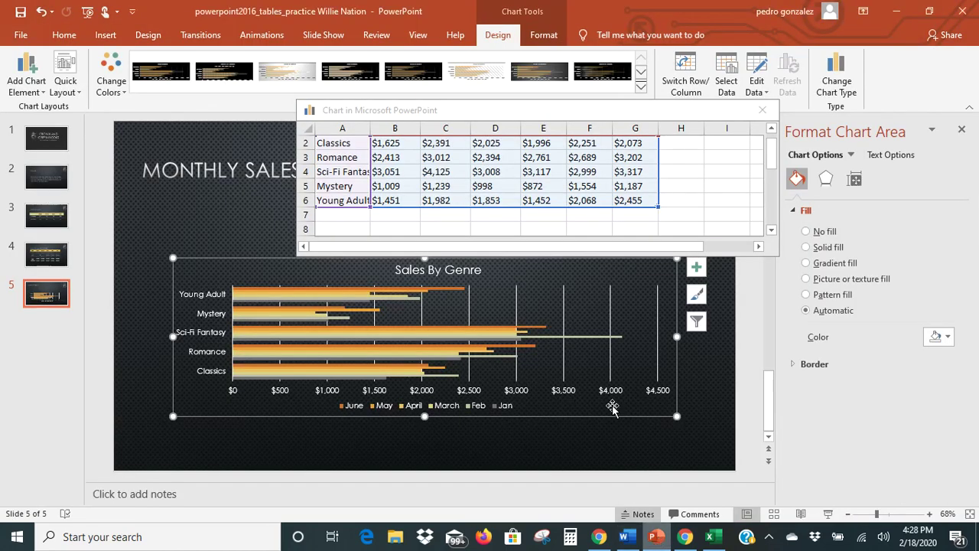
Step: Apply Quick Layout 10 to the clustered bar chart, putting the month legend on the right
click(77, 93)
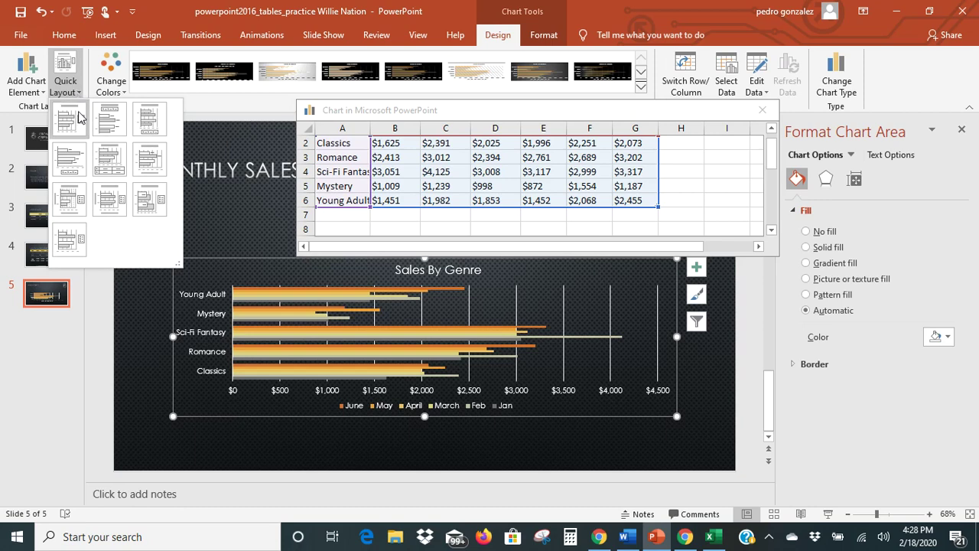
click(66, 242)
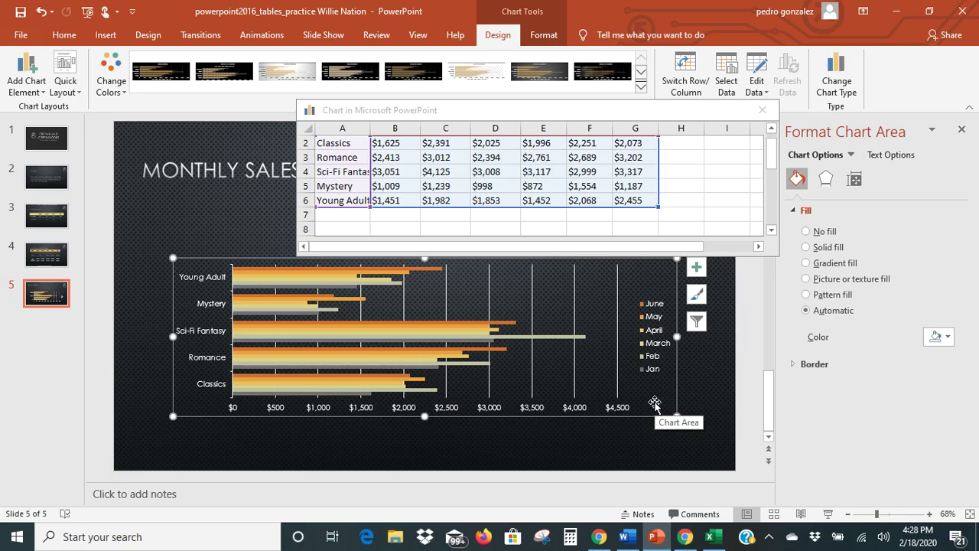
click(627, 538)
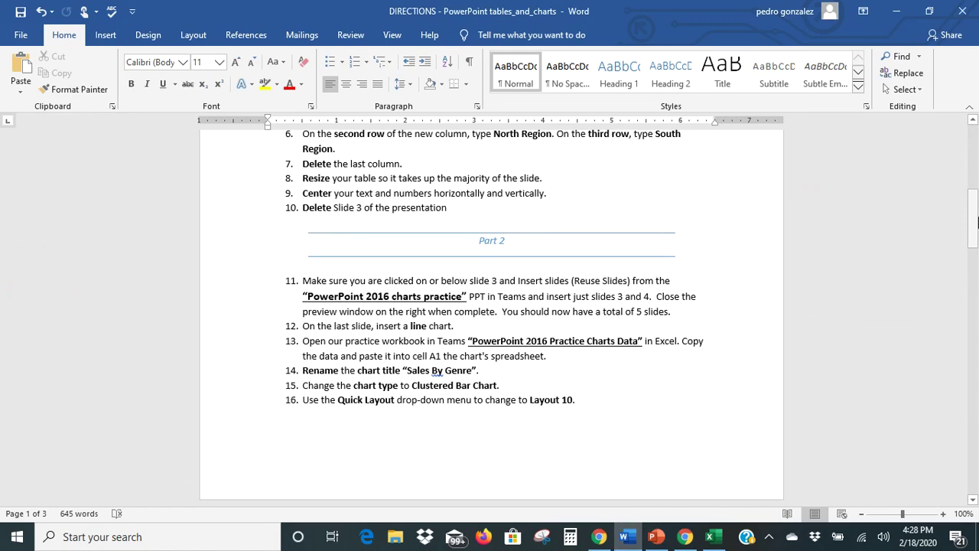
drag(977, 221, 976, 251)
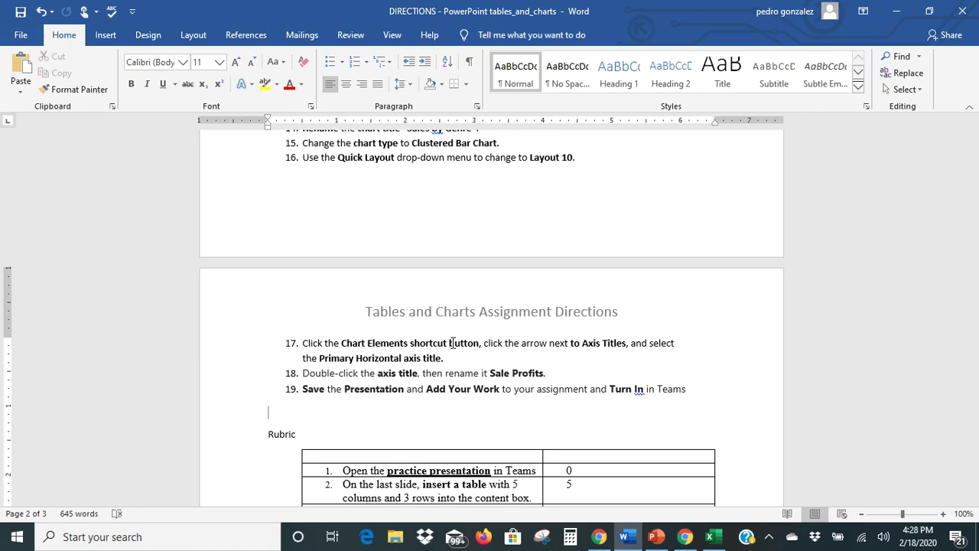
click(656, 537)
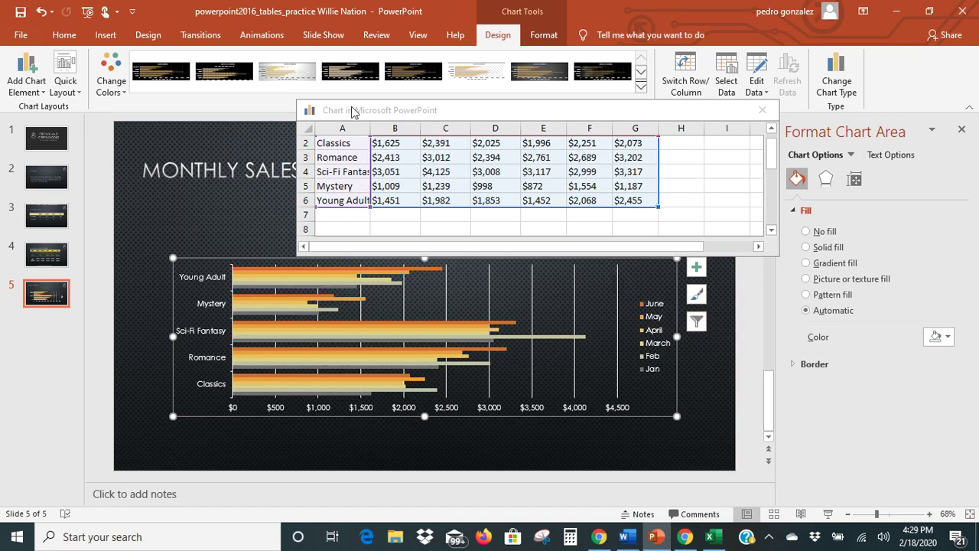
click(42, 91)
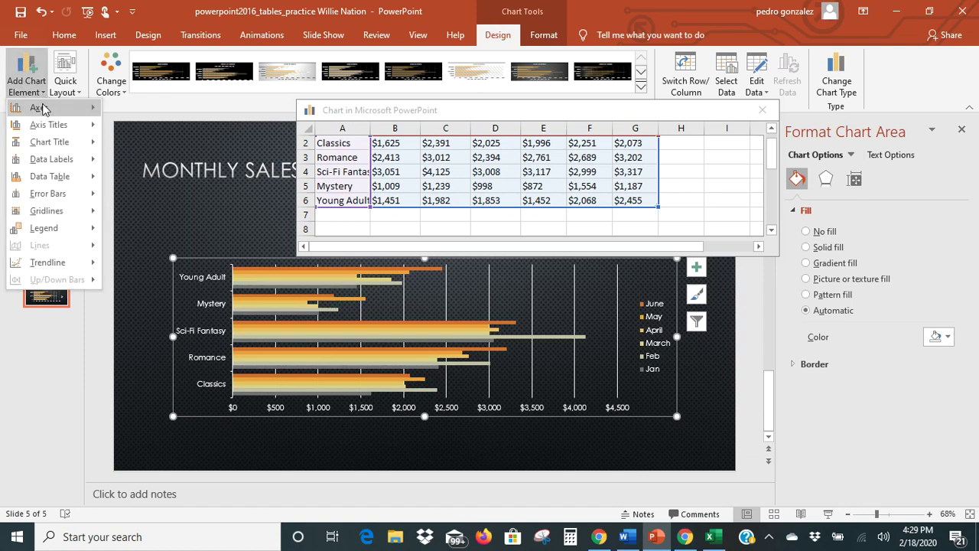
mouse_move(56, 127)
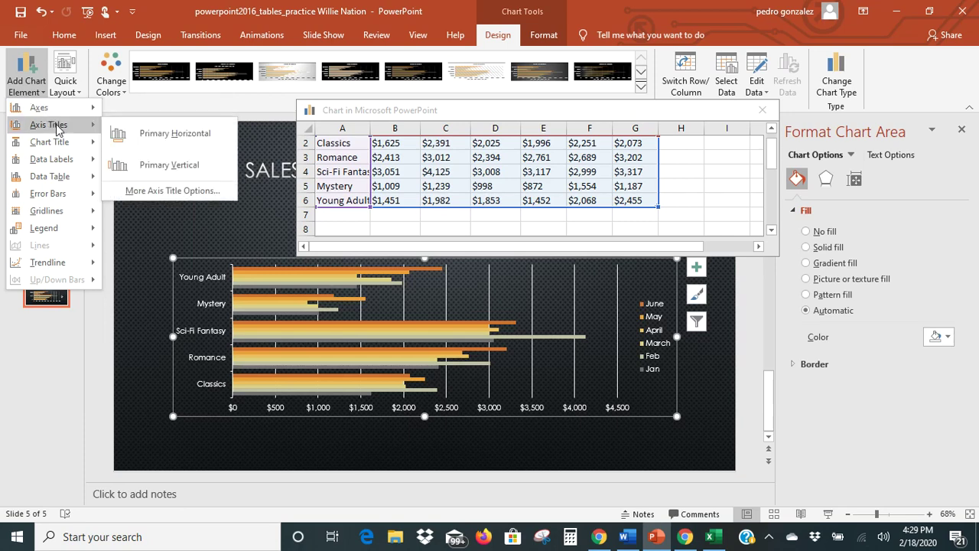
click(628, 538)
click(627, 538)
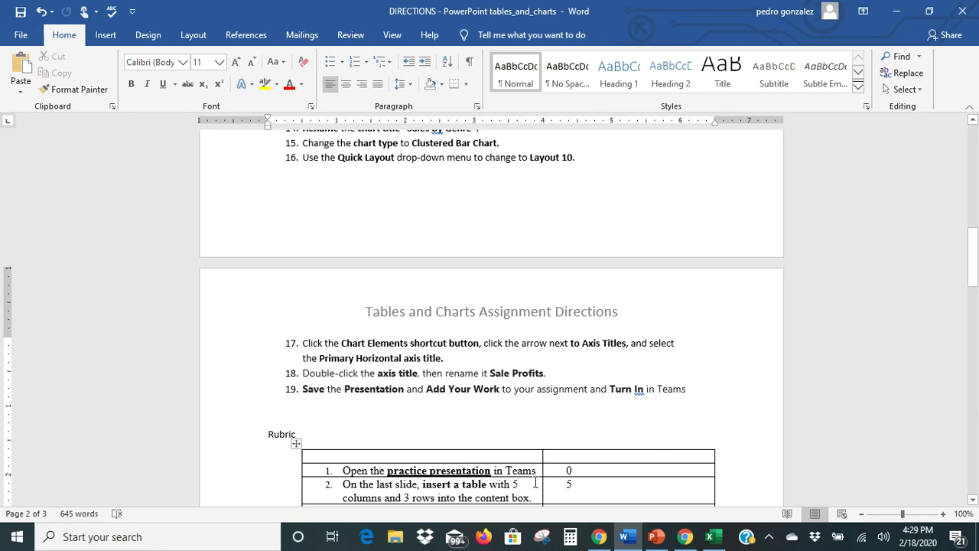
click(656, 537)
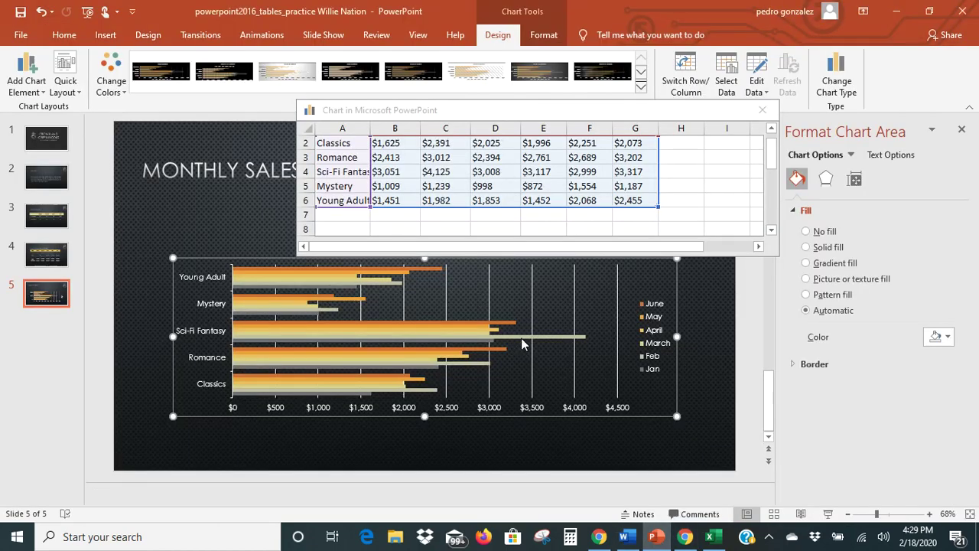
click(42, 94)
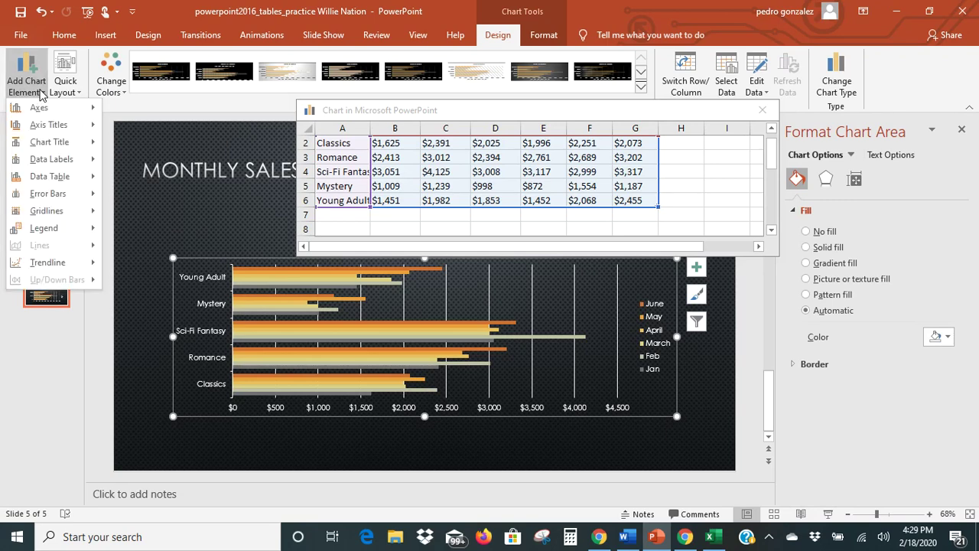
mouse_move(48, 128)
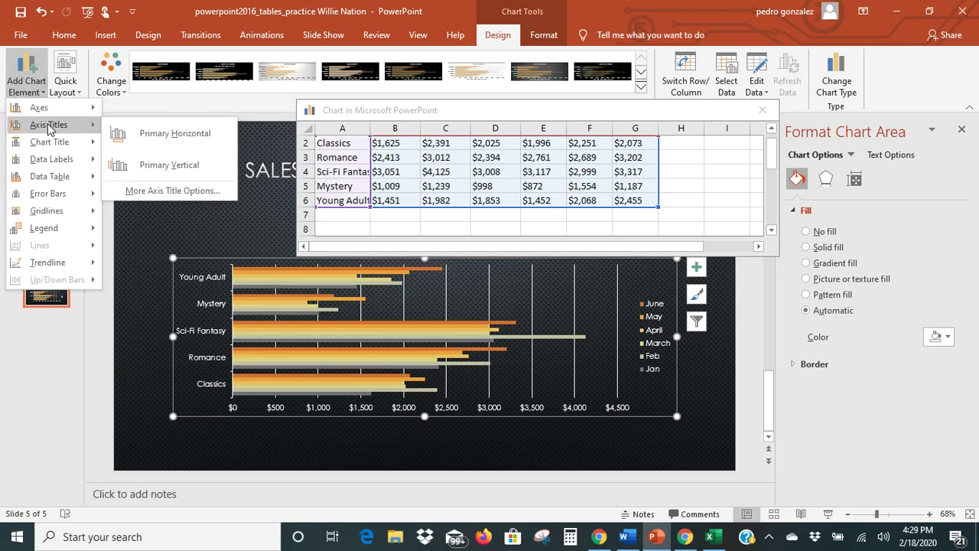
click(165, 133)
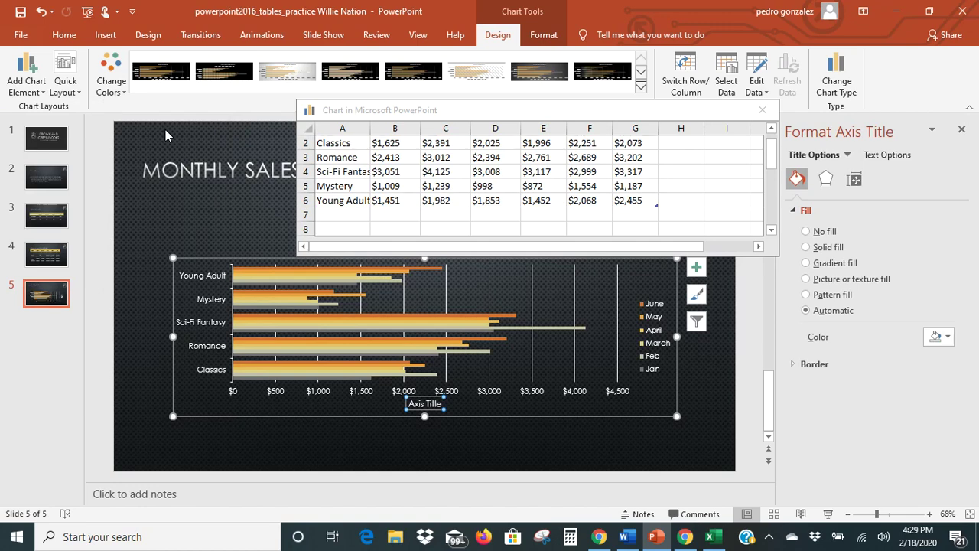
click(627, 536)
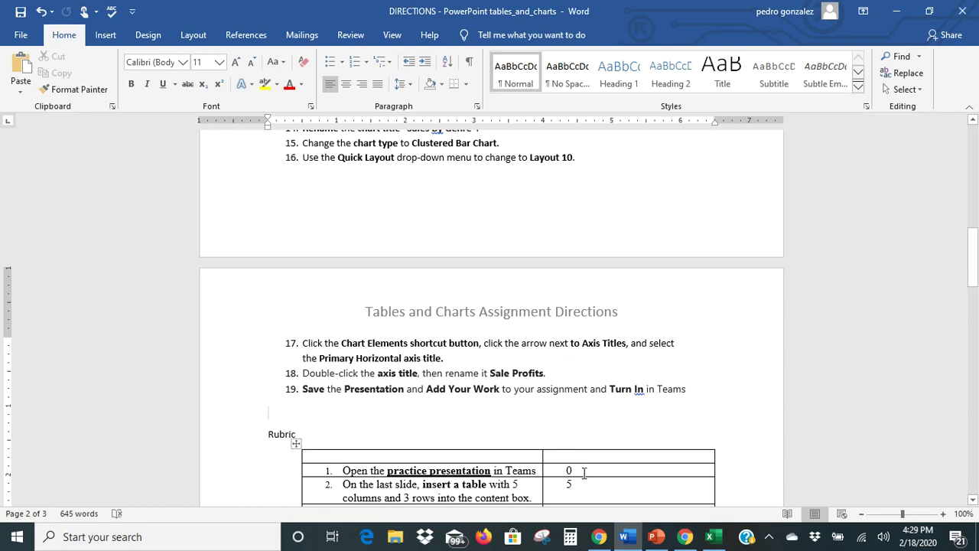
click(656, 536)
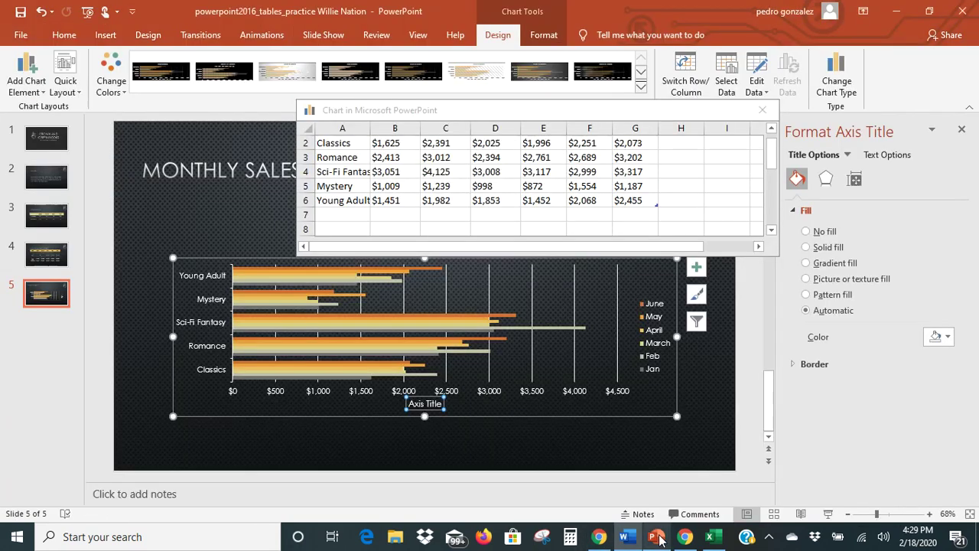
click(43, 90)
mouse_move(49, 127)
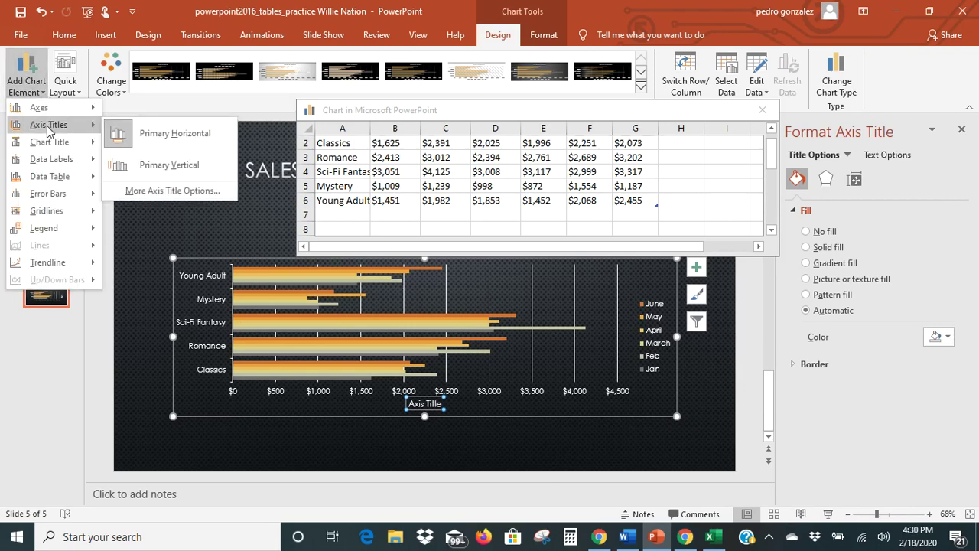
click(171, 134)
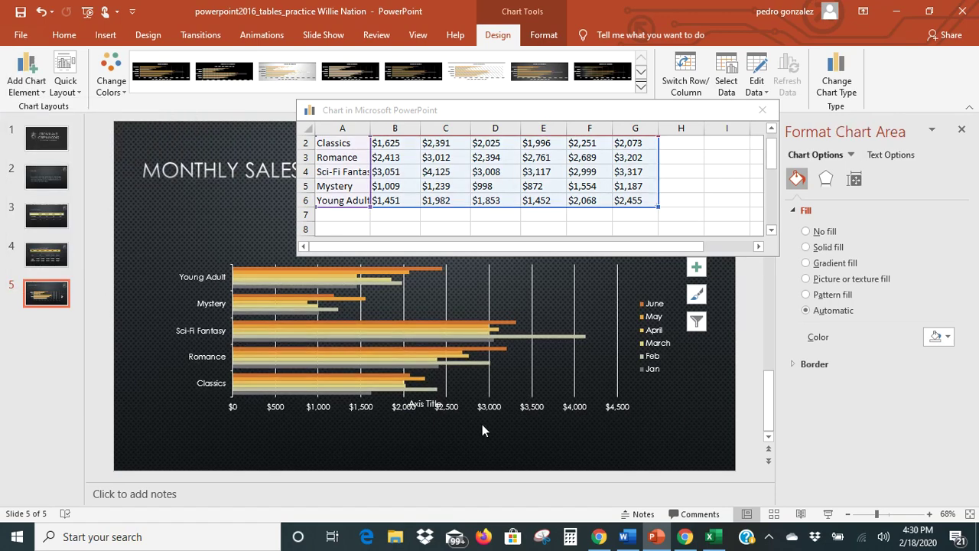
click(629, 538)
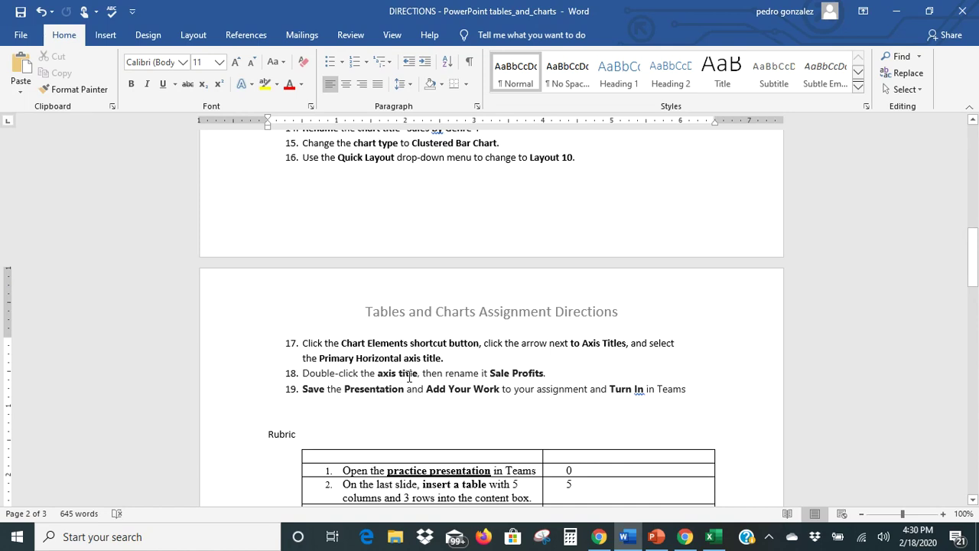
click(657, 538)
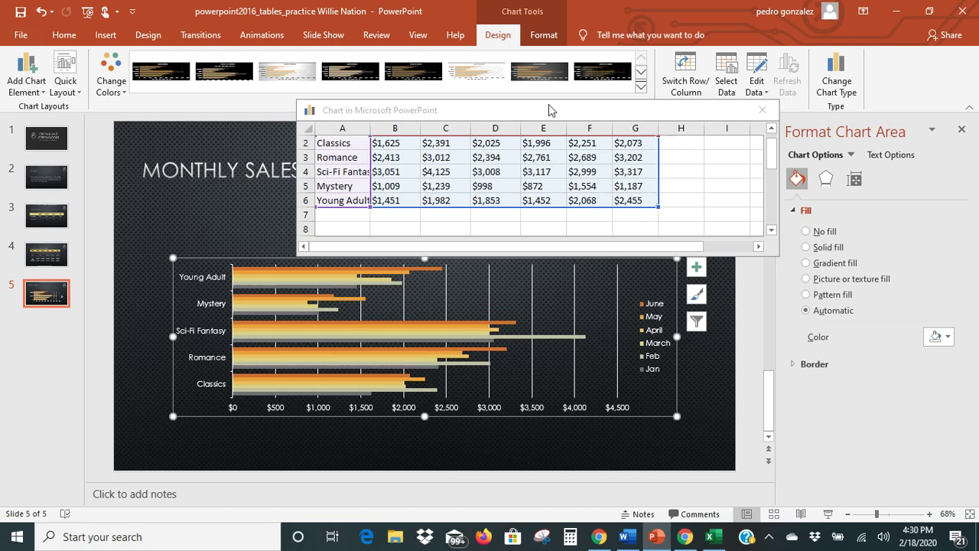
Step: Move the chart data window up and left off the logo, then nudge the Sales By Genre chart slightly up-left
drag(583, 107, 447, 90)
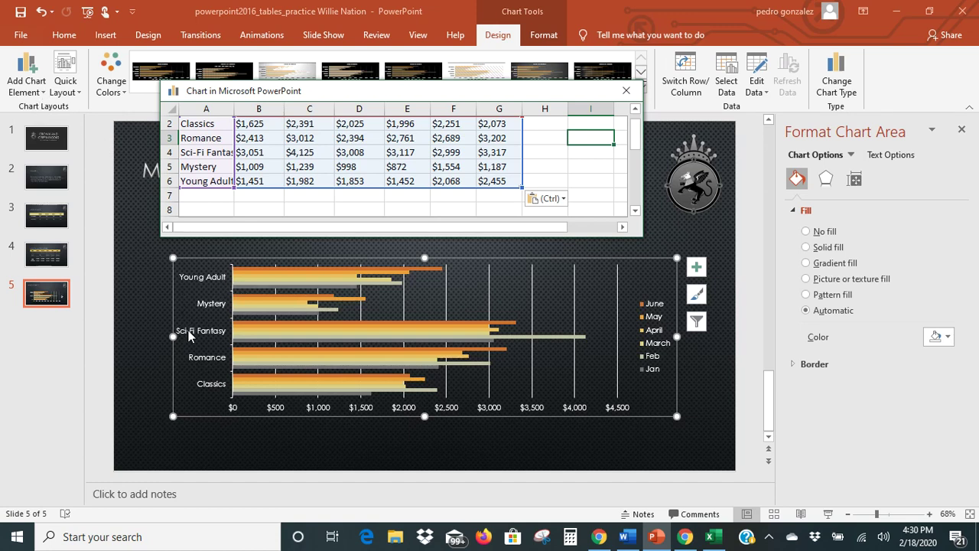
mouse_move(191, 349)
mouse_down()
mouse_move(192, 383)
mouse_move(191, 339)
mouse_move(181, 339)
mouse_up()
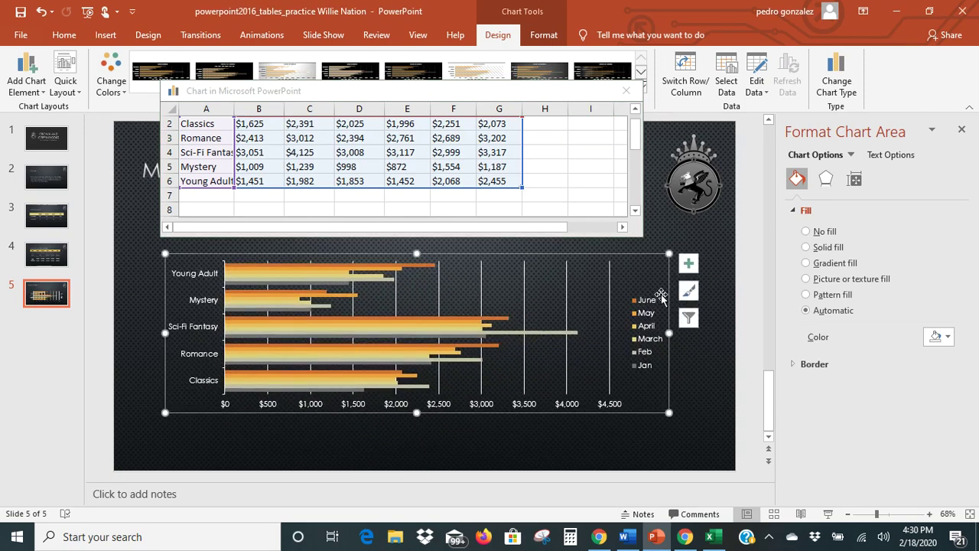
click(641, 298)
click(645, 283)
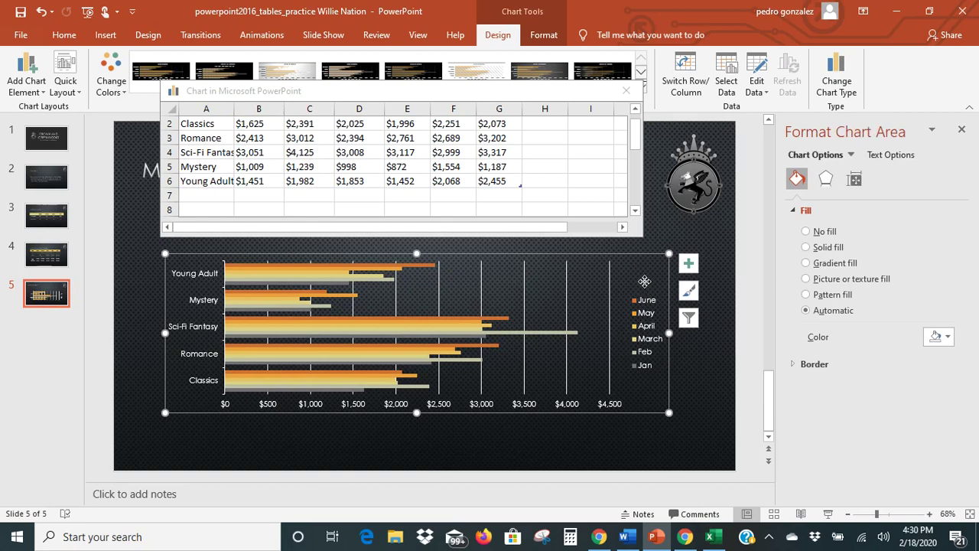